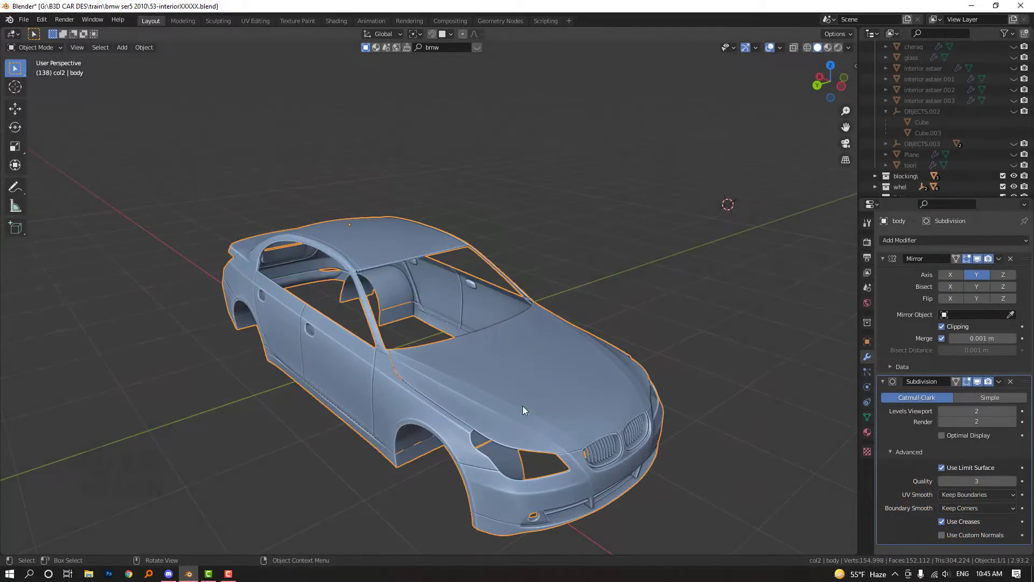
Frame the cabin from the front grille side and put the BMW body into Edit Mode.
middle_drag(522, 409, 547, 409)
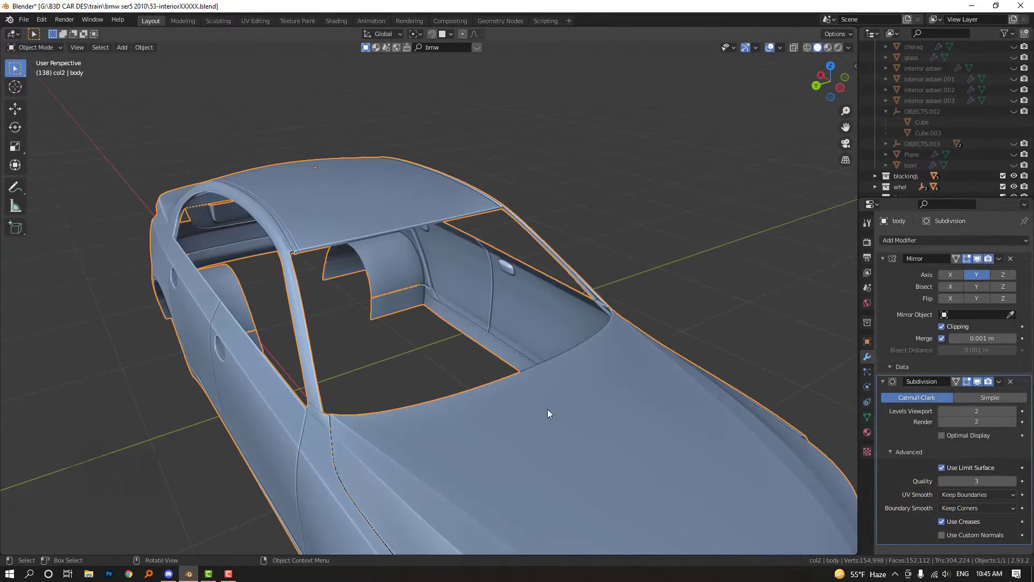
scroll(547, 414, down, 5)
middle_drag(708, 251, 636, 359)
key(Tab)
scroll(540, 375, up, 5)
Turn on X-ray with vertex selection and pick a first vertex at the window's edge.
scroll(560, 296, up, 2)
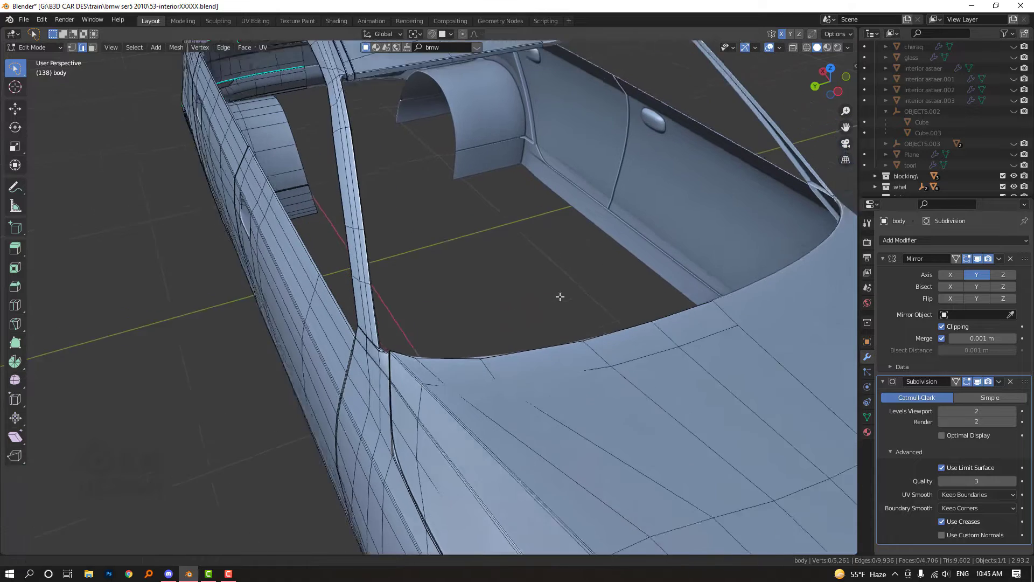
shift+middle_drag(561, 297, 566, 325)
scroll(566, 325, up, 1)
key(1)
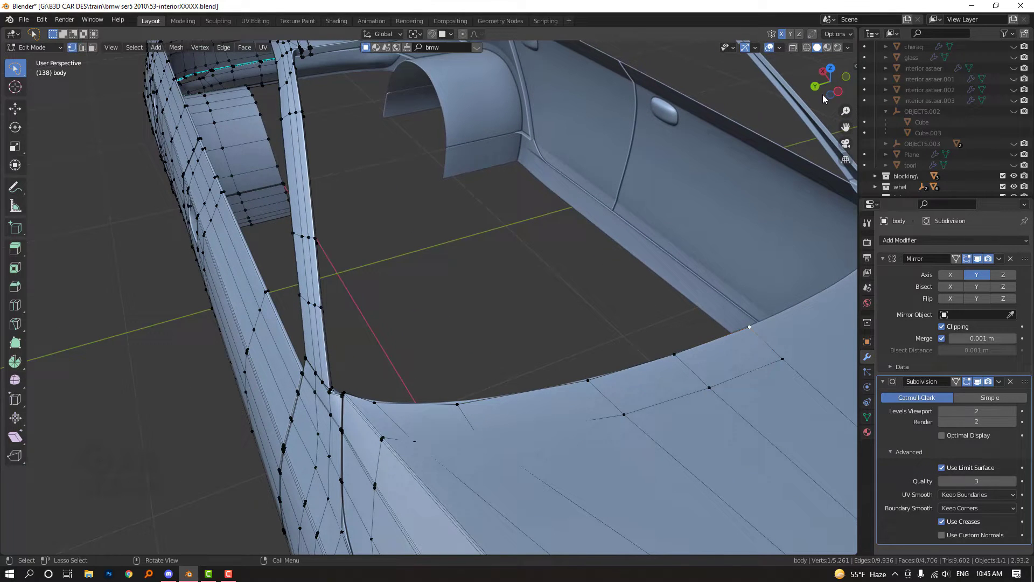
key(n)
click(850, 171)
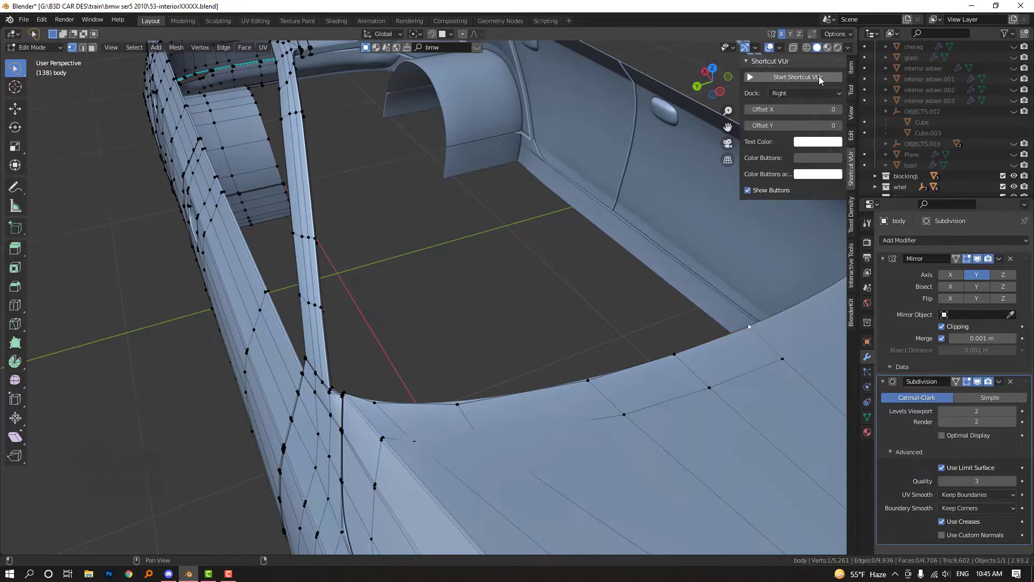
key(n)
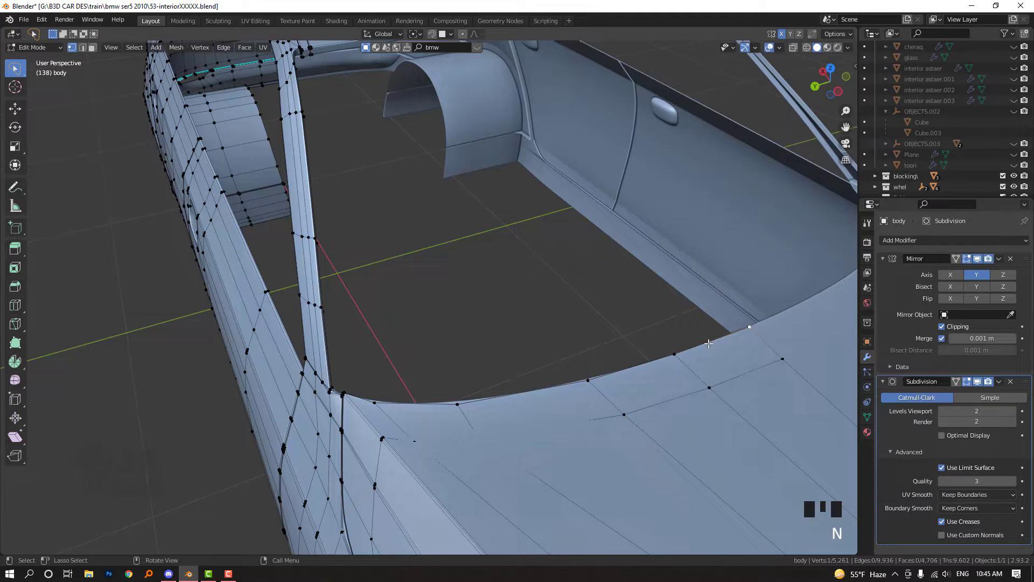
key(alt+z)
key(w)
key(w)
key(w)
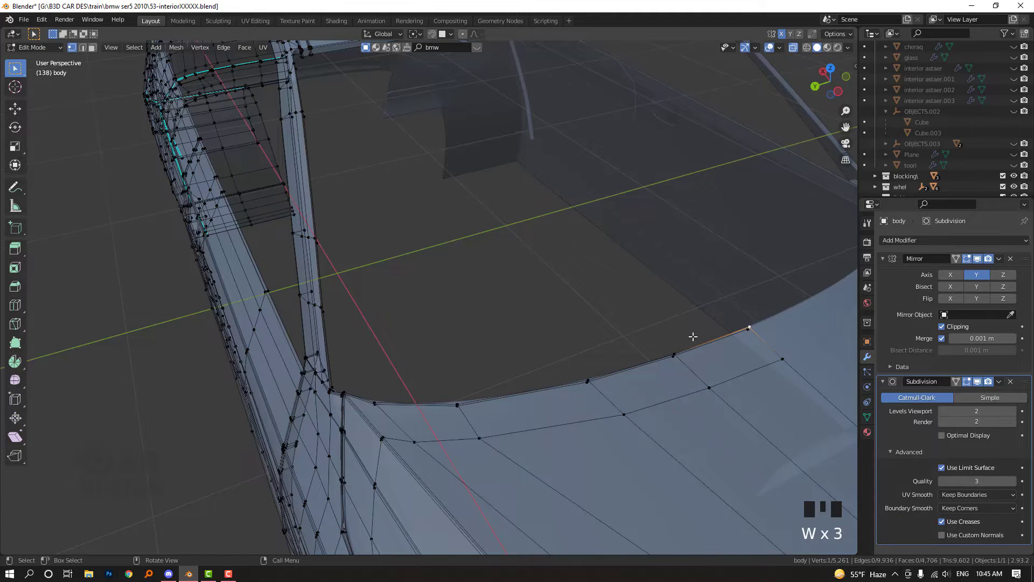
key(w)
click(676, 347)
shift+click(675, 347)
Select the edge loop around the windshield opening, plus a single vertex on its edge.
middle_drag(269, 377, 323, 386)
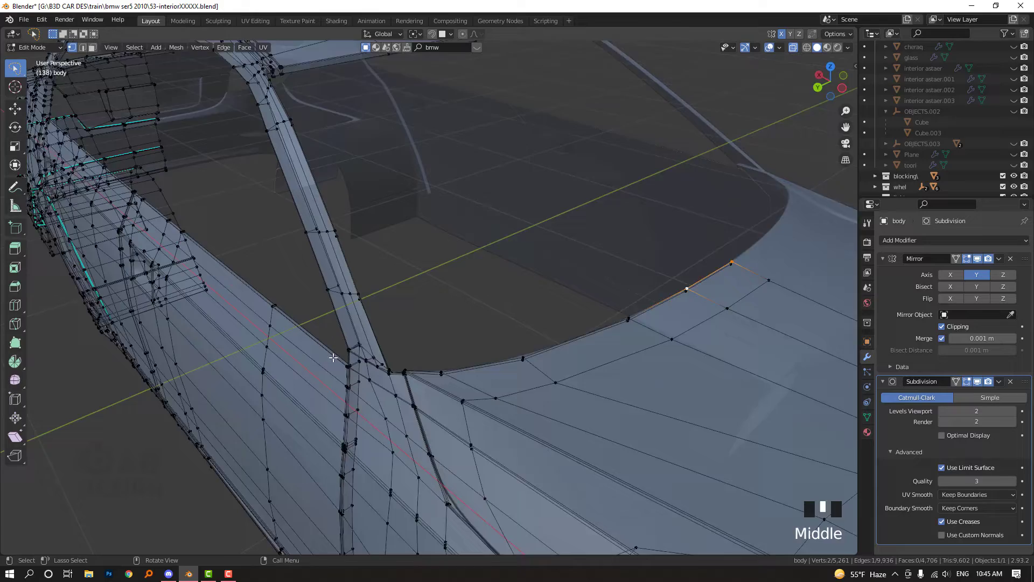
scroll(323, 386, up, 2)
key(2)
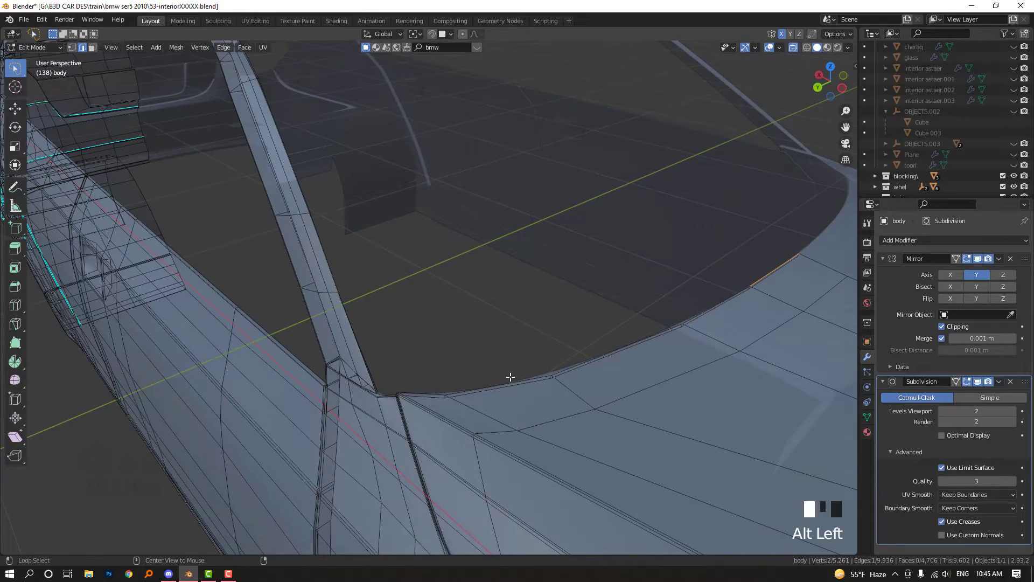
alt+click(508, 377)
scroll(509, 376, down, 3)
scroll(493, 376, up, 2)
scroll(546, 333, up, 2)
key(1)
click(688, 254)
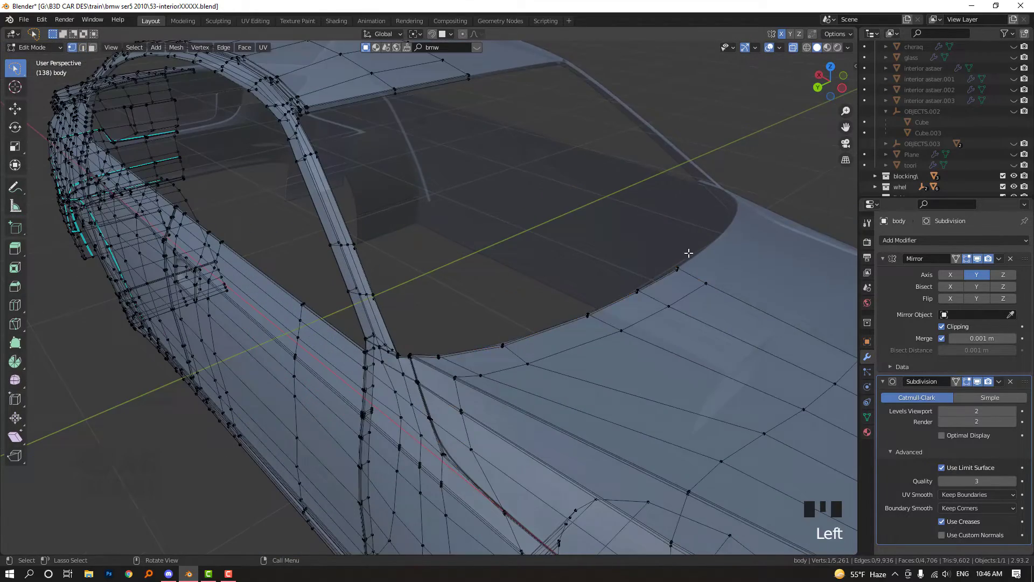
shift+middle_drag(601, 316, 625, 288)
scroll(625, 289, up, 2)
shift+middle_drag(824, 190, 810, 182)
Add the vertex path along the lower edge, the window corner and the pillar corner vertex.
click(496, 301)
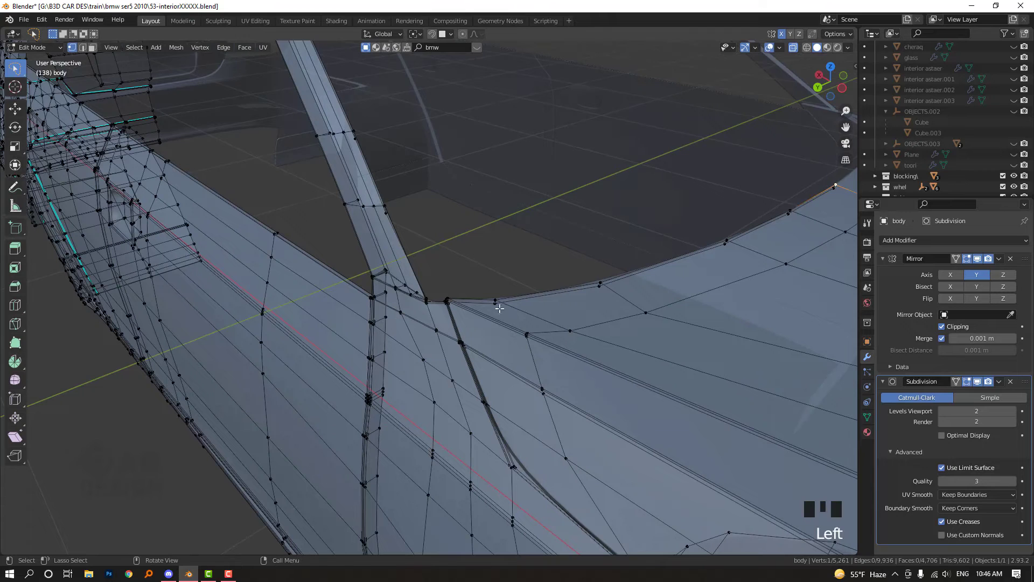
ctrl+click(445, 298)
scroll(453, 308, up, 1)
scroll(453, 309, up, 3)
mouse_move(511, 331)
ctrl+mouse_down()
mouse_move(494, 303)
mouse_move(513, 329)
ctrl+mouse_up()
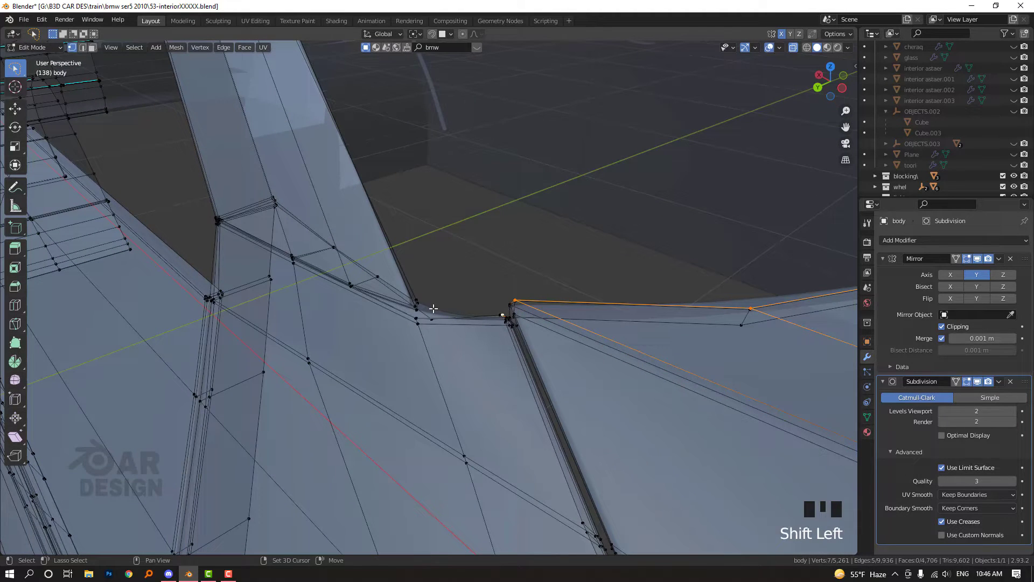
shift+click(420, 300)
shift+middle_drag(420, 300, 374, 337)
scroll(409, 375, down, 2)
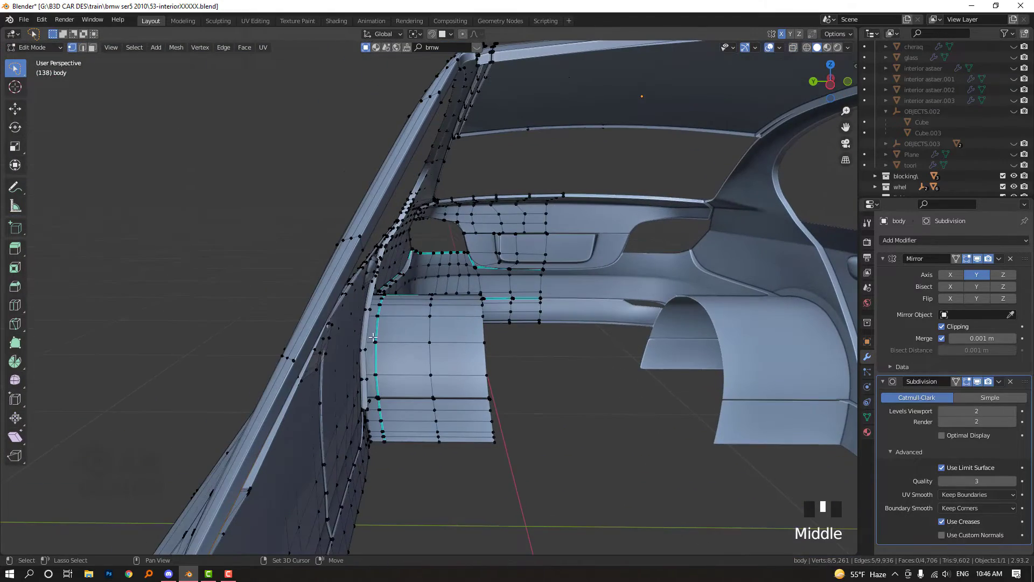
Add the windshield pillar's vertices to the selection.
shift+click(291, 359)
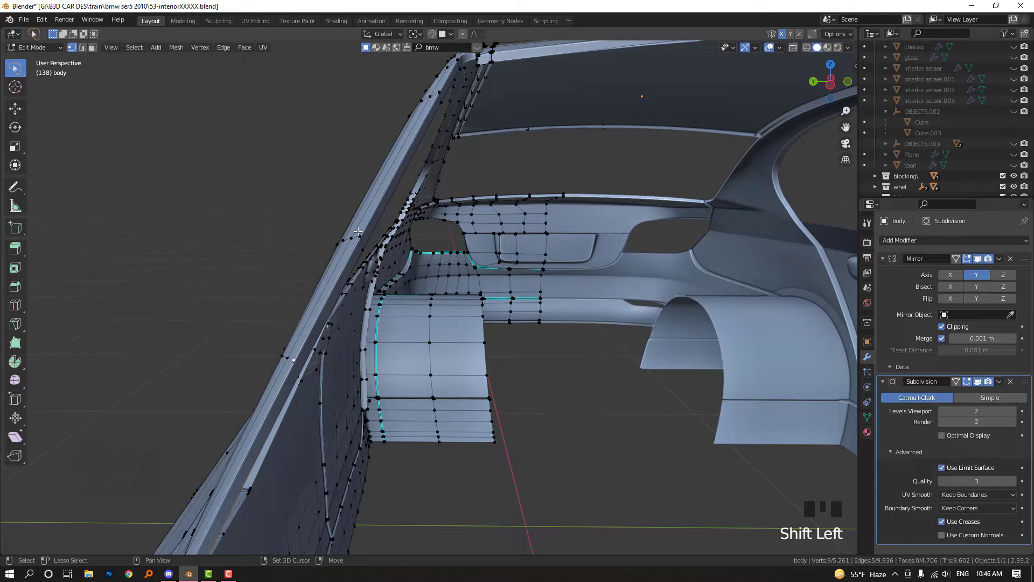
shift+middle_drag(358, 231, 374, 315)
scroll(375, 315, up, 2)
shift+click(373, 311)
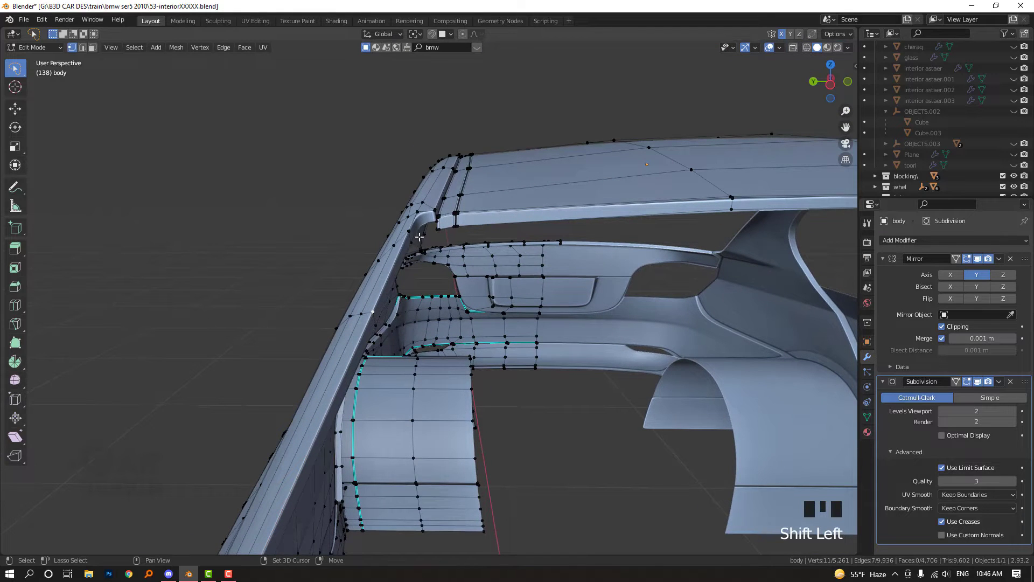
shift+click(410, 231)
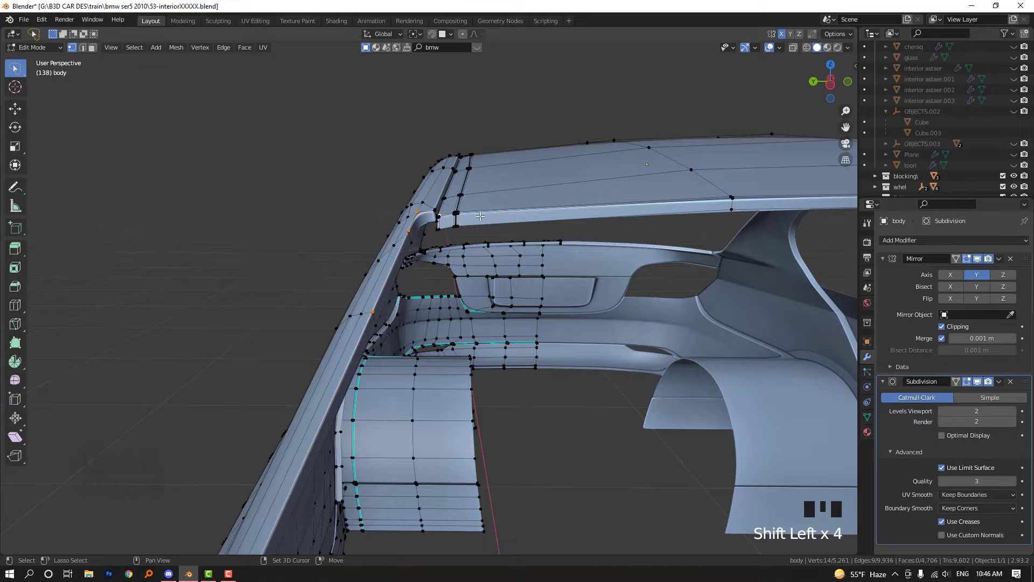
Add the roof's front-edge vertices to the selection.
shift+middle_drag(480, 216, 584, 237)
shift+click(645, 207)
shift+click(678, 212)
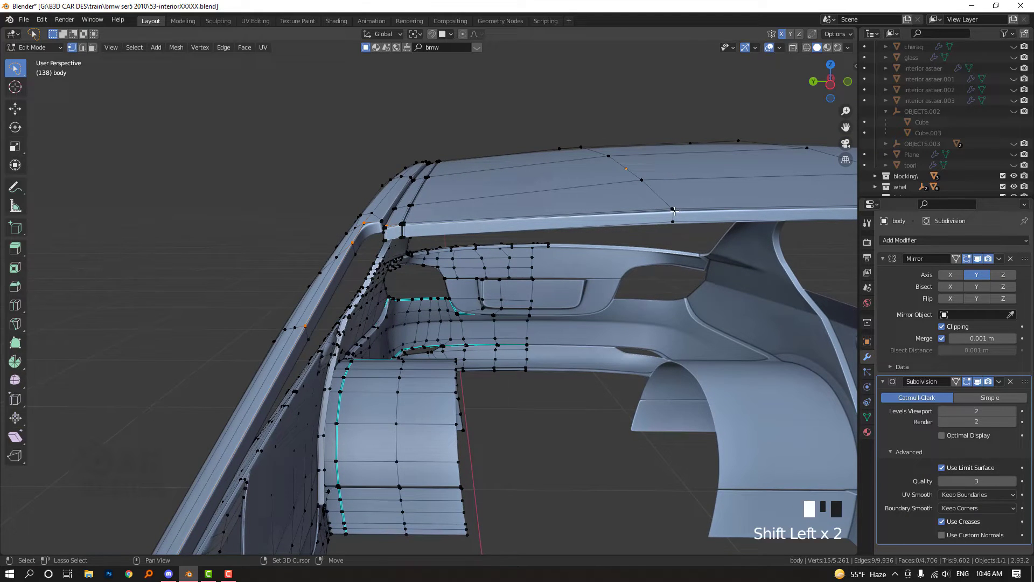
shift+middle_drag(677, 212, 386, 248)
scroll(647, 211, down, 2)
scroll(572, 296, down, 1)
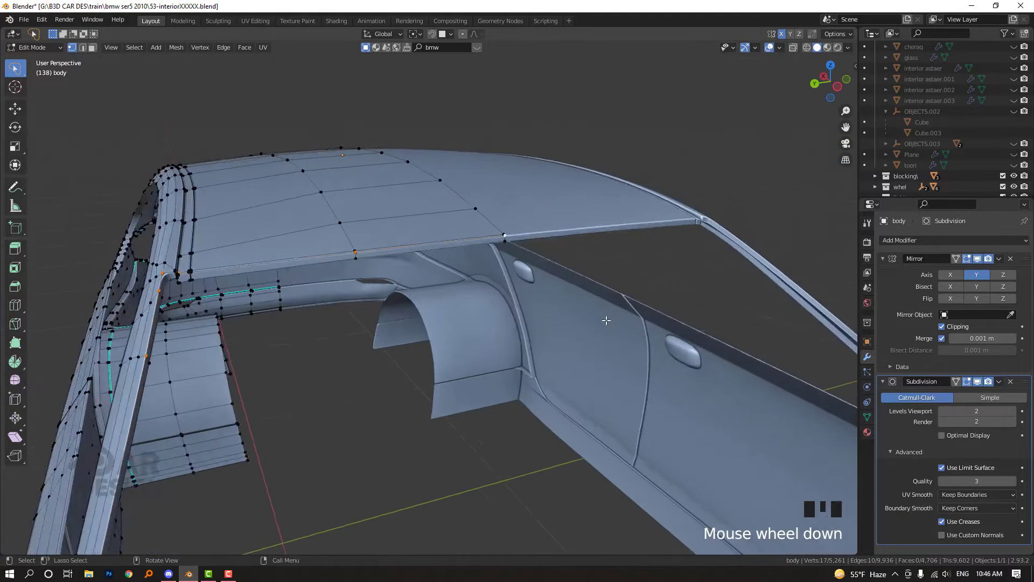
shift+scroll(573, 296, down, 2)
Duplicate the selected frame vertices in place and separate them into a new object.
key(shift+d)
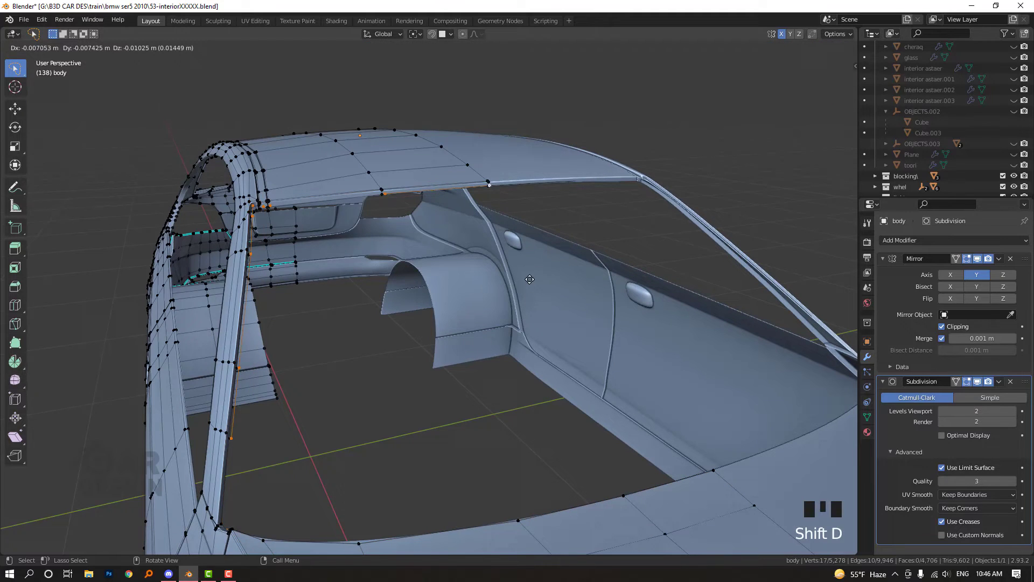
right_click(555, 311)
key(p)
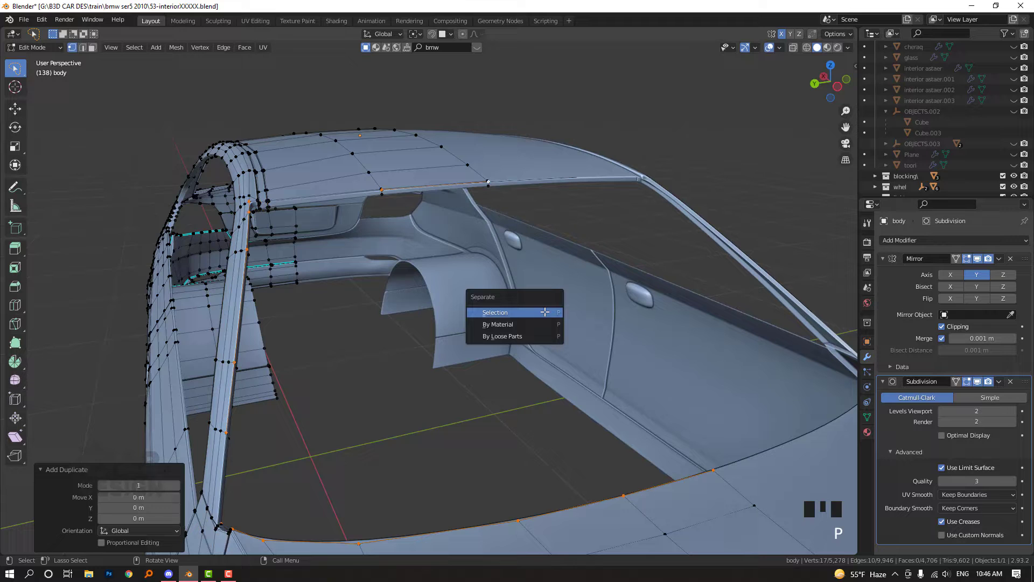
key(Return)
key(Tab)
Isolate the new body.010 outline and edit its vertices.
click(479, 185)
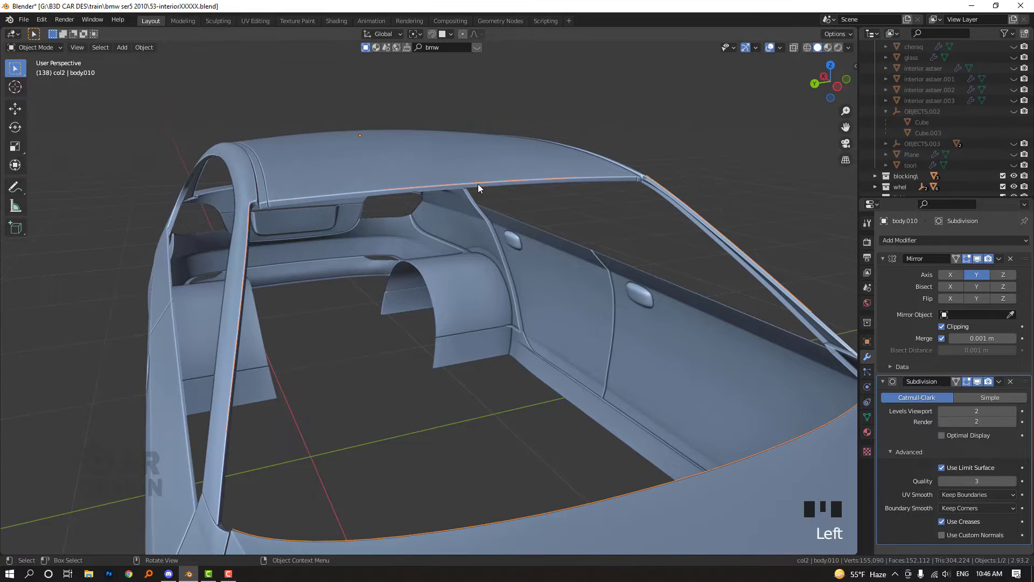
key(shift+h)
key(Tab)
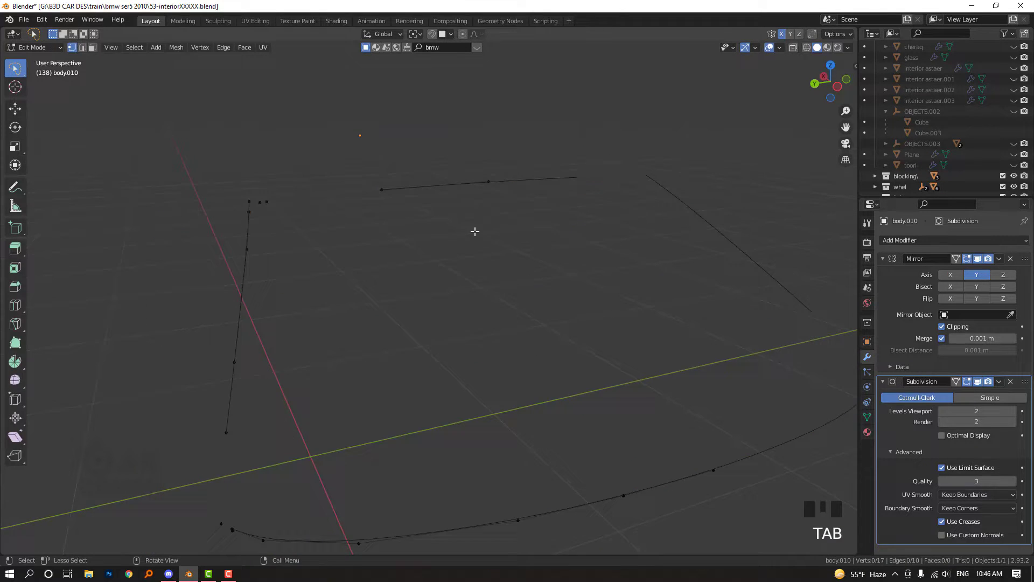
middle_drag(474, 231, 374, 397)
scroll(374, 397, up, 4)
scroll(754, 205, down, 3)
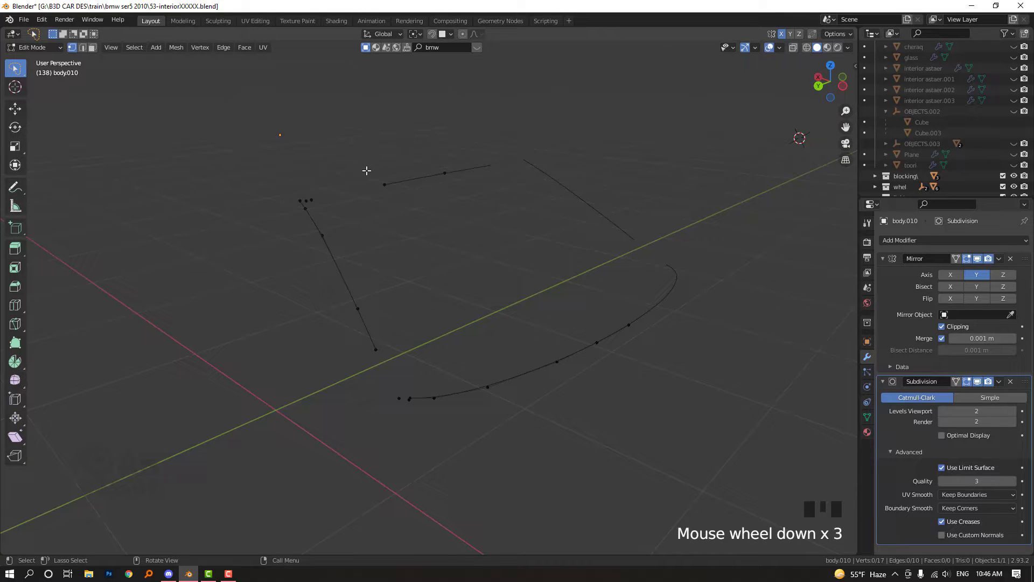
Join the open end vertices of the outline's curves with a new edge.
click(375, 350)
scroll(369, 388, up, 1)
scroll(587, 329, down, 1)
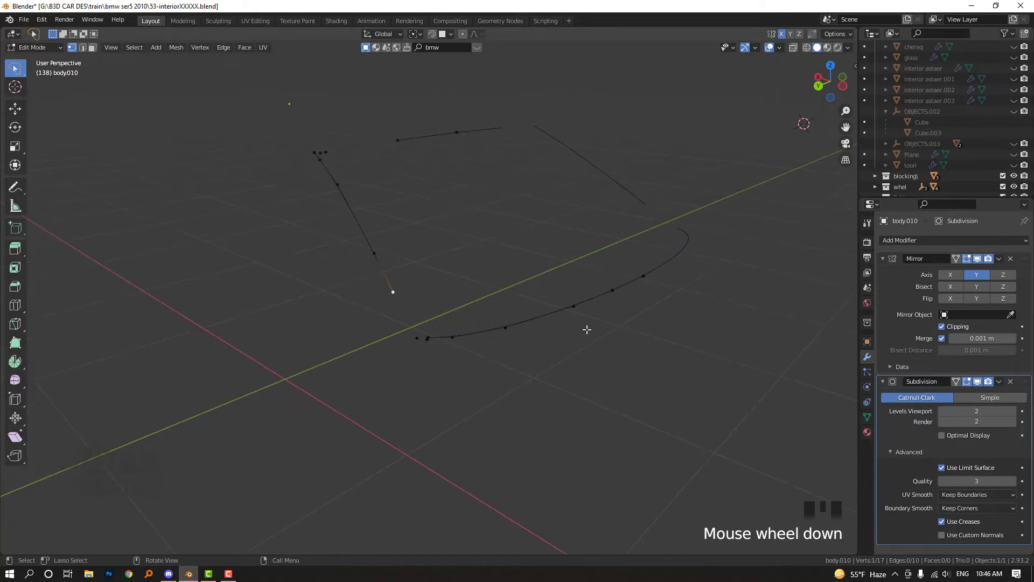
shift+click(418, 341)
scroll(439, 330, up, 2)
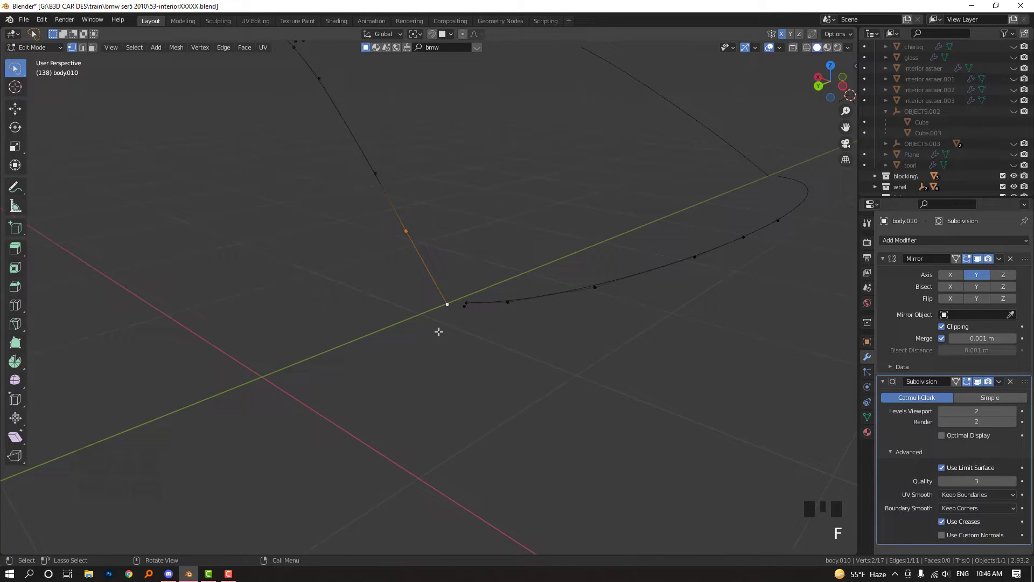
click(496, 316)
shift+click(464, 309)
key(f)
Bridge the corner gap with an edge between its two adjacent vertices.
scroll(485, 321, up, 1)
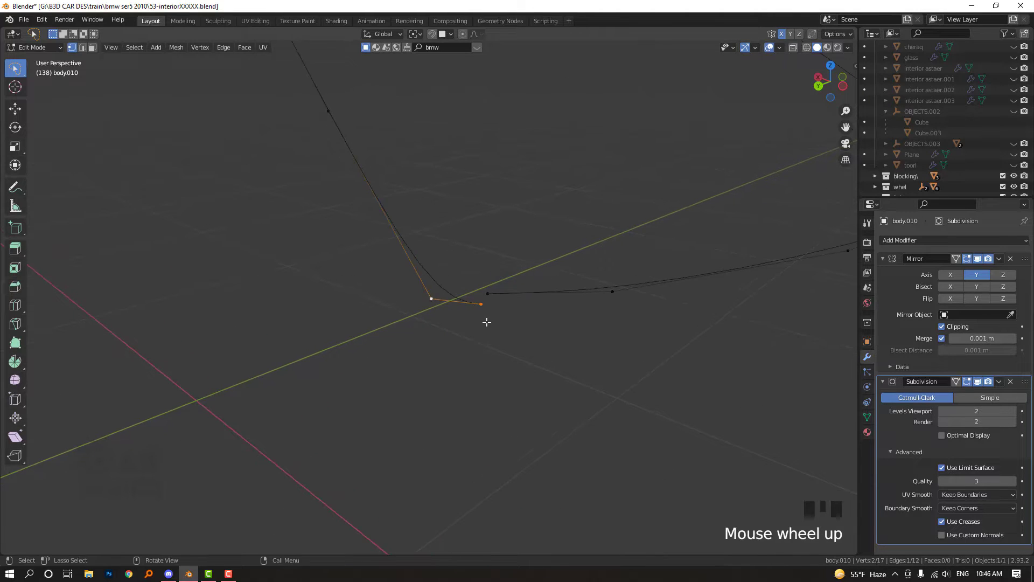
click(497, 303)
shift+click(488, 293)
key(f)
scroll(485, 296, down, 4)
Close the remaining gaps, including the loose end by the vertical line, and leave Edit Mode.
shift+middle_drag(485, 295, 503, 321)
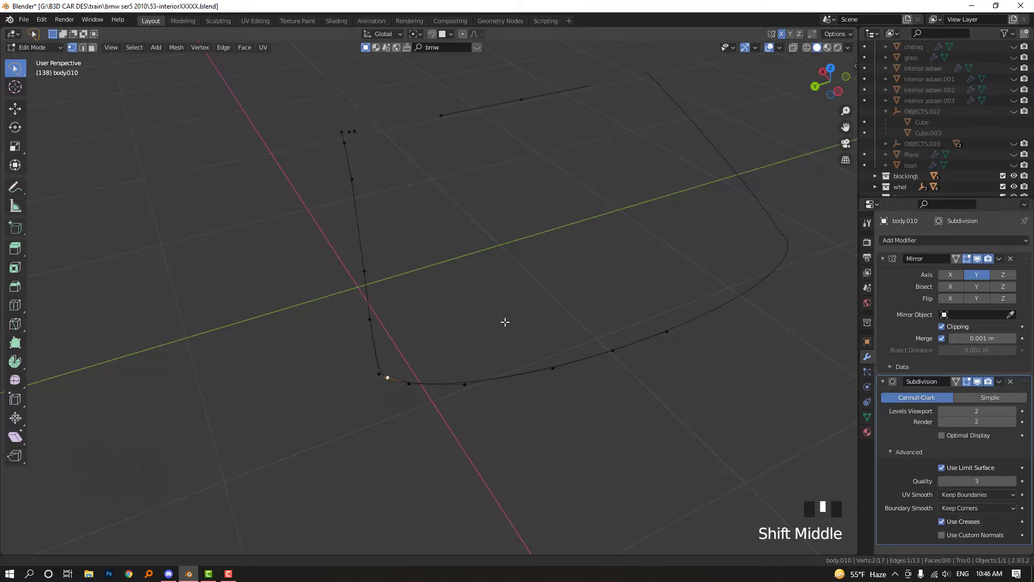
scroll(382, 285, up, 3)
click(359, 289)
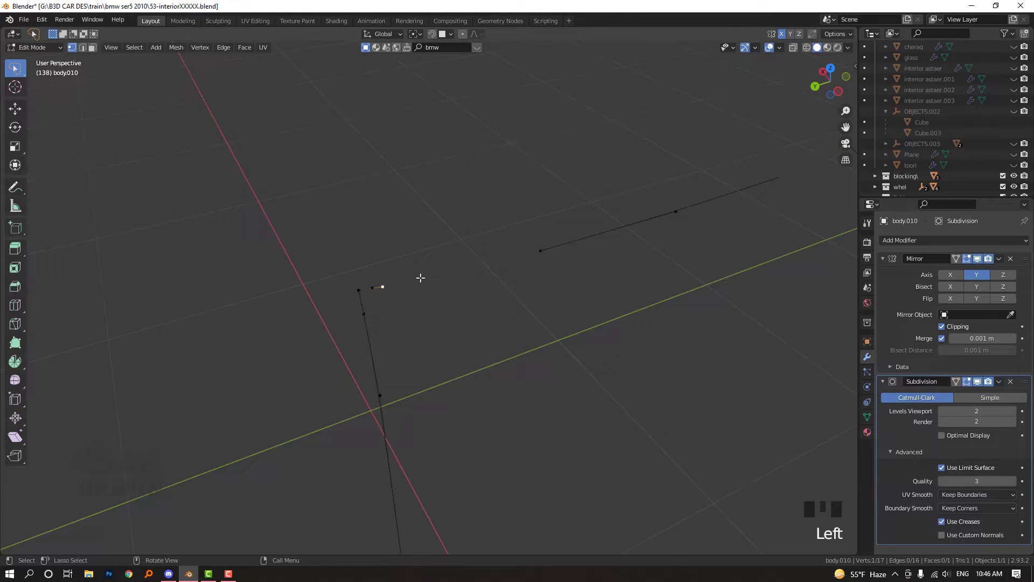
key(ctrl+z)
key(ctrl+z)
key(ctrl+z)
shift+click(373, 288)
key(f)
shift+click(540, 251)
key(f)
scroll(539, 253, down, 3)
middle_drag(534, 287, 575, 328)
key(f)
key(Tab)
key(Tab)
key(Tab)
Unhide all objects, then hide the existing glass, a seat, an interior piece and the green windshield surface.
key(KP_Divide)
click(597, 377)
key(h)
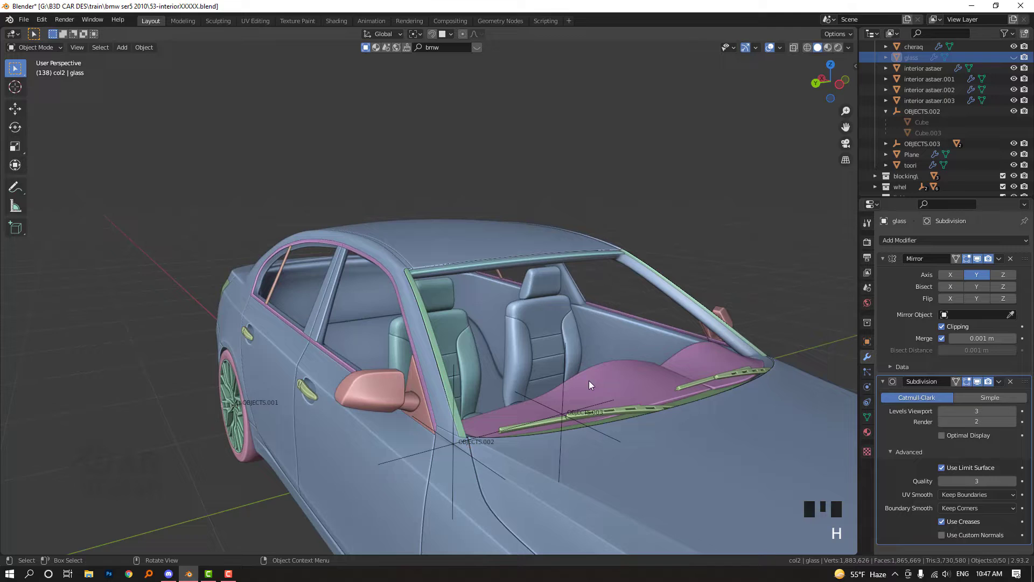
click(548, 353)
click(580, 381)
key(h)
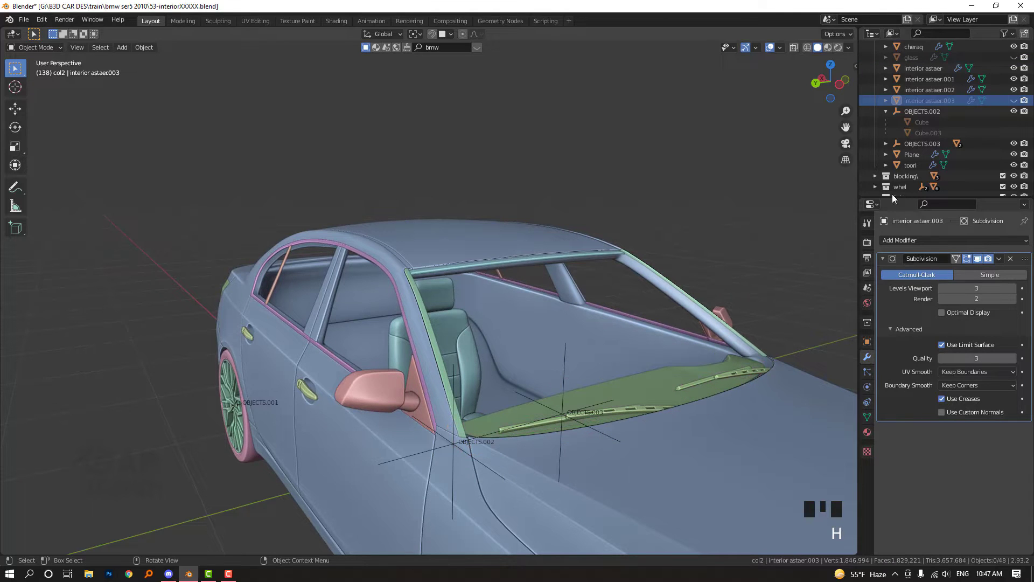
click(493, 349)
key(h)
click(639, 371)
key(h)
Hide the OBJECTS.003 empty and both brown seats.
middle_drag(655, 379, 579, 412)
click(579, 412)
key(h)
click(497, 432)
key(h)
click(539, 418)
key(h)
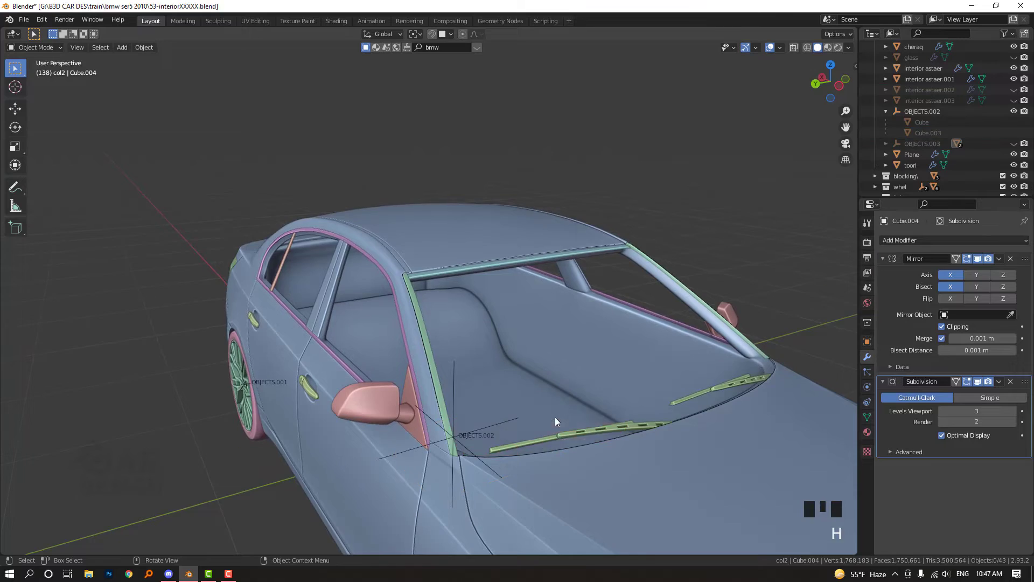
scroll(555, 417, up, 3)
scroll(481, 373, up, 2)
Toggle X-ray off and select the body.010 windshield outline inside the cabin.
click(466, 312)
middle_drag(466, 313, 431, 232)
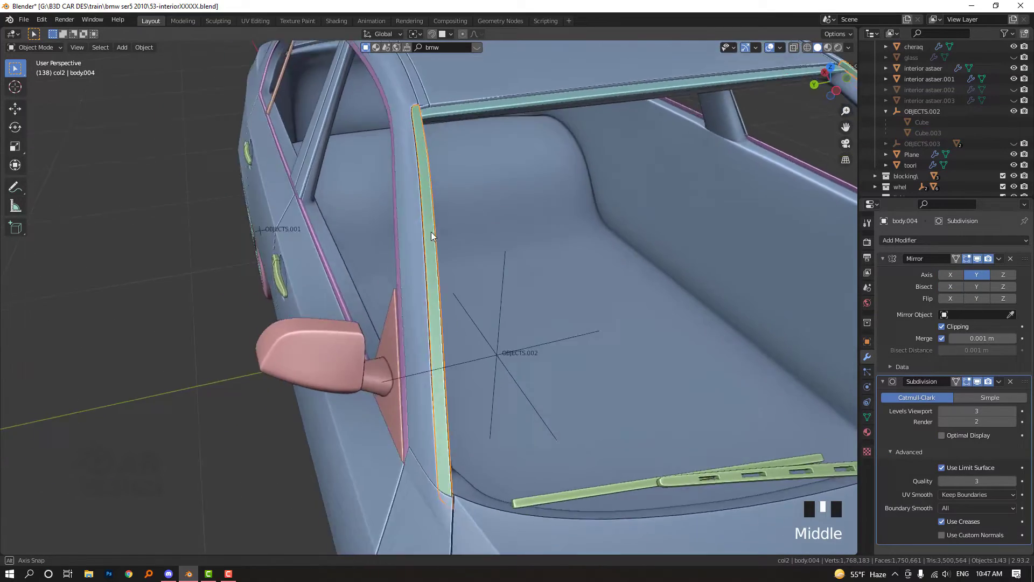
scroll(415, 310, up, 1)
middle_drag(415, 312, 399, 299)
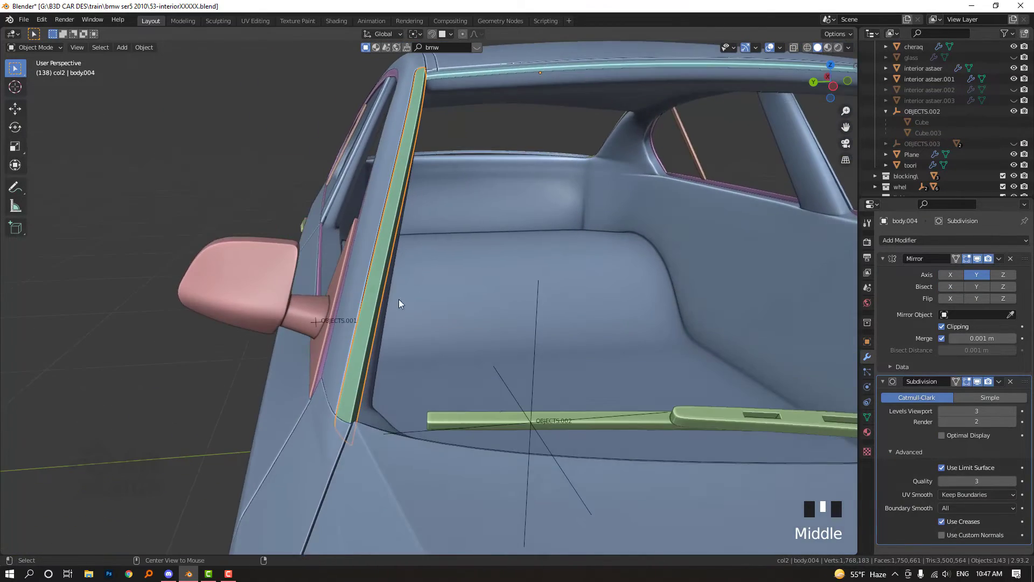
key(alt+z)
key(alt+z)
click(368, 425)
click(371, 425)
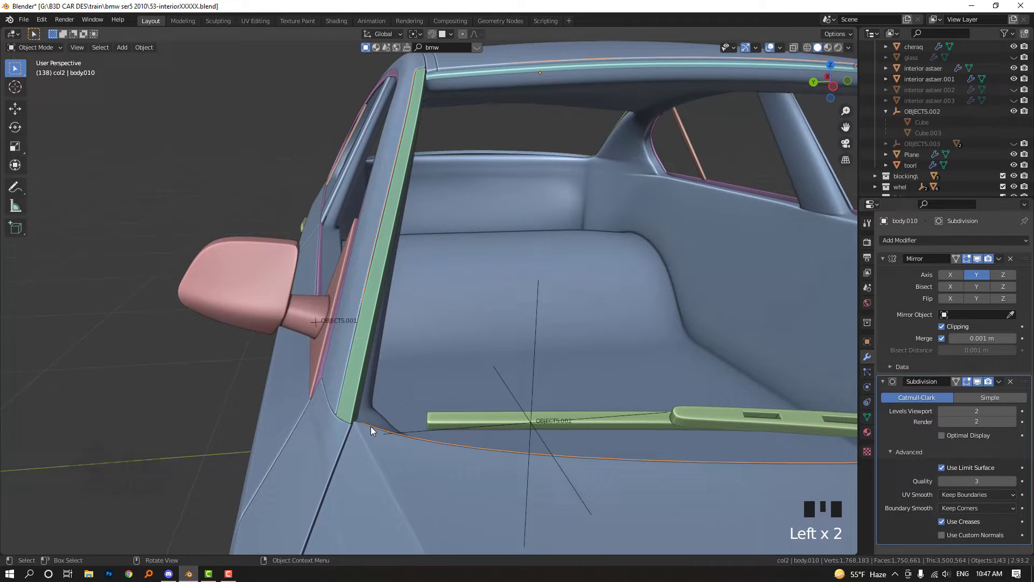
Dissolve the surplus A-pillar vertices and join the roof-corner vertices with an edge.
key(Tab)
key(alt+z)
key(w)
key(w)
key(w)
key(w)
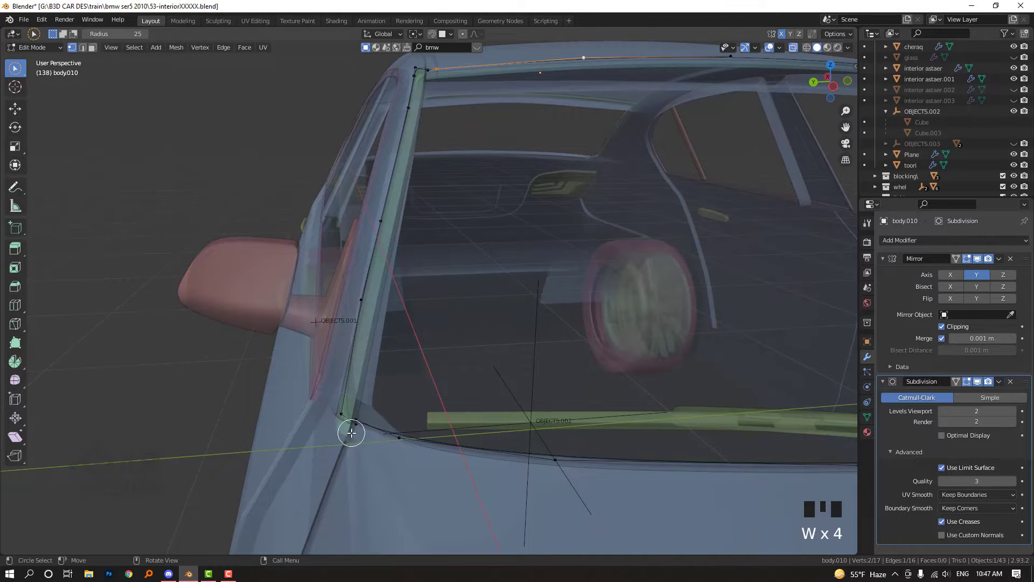
mouse_move(352, 435)
mouse_down()
mouse_move(340, 372)
mouse_move(388, 146)
mouse_up()
shift+middle_drag(388, 145, 365, 261)
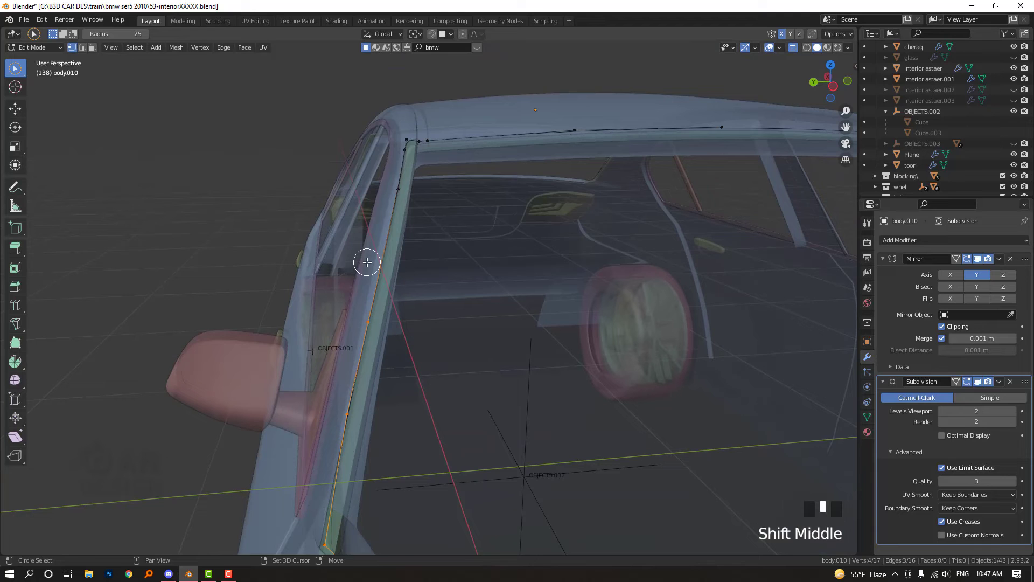
mouse_move(365, 261)
shift+mouse_down()
mouse_move(396, 121)
mouse_move(392, 206)
shift+mouse_up()
right_click(409, 149)
click(410, 149)
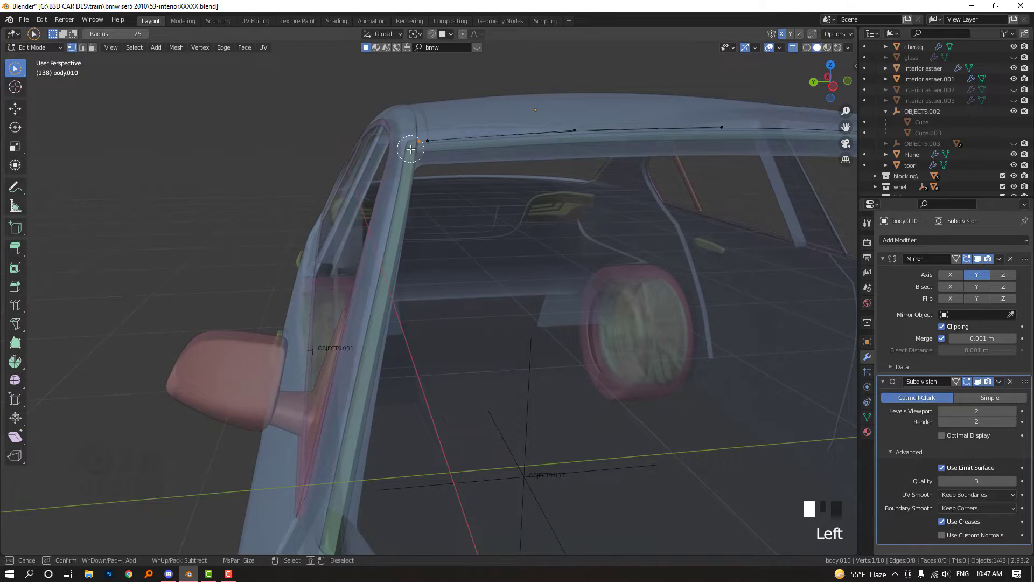
shift+middle_drag(410, 149, 383, 212)
shift+click(366, 294)
key(f)
Cut a new vertex into the pillar edge and slide it into place.
key(alt+z)
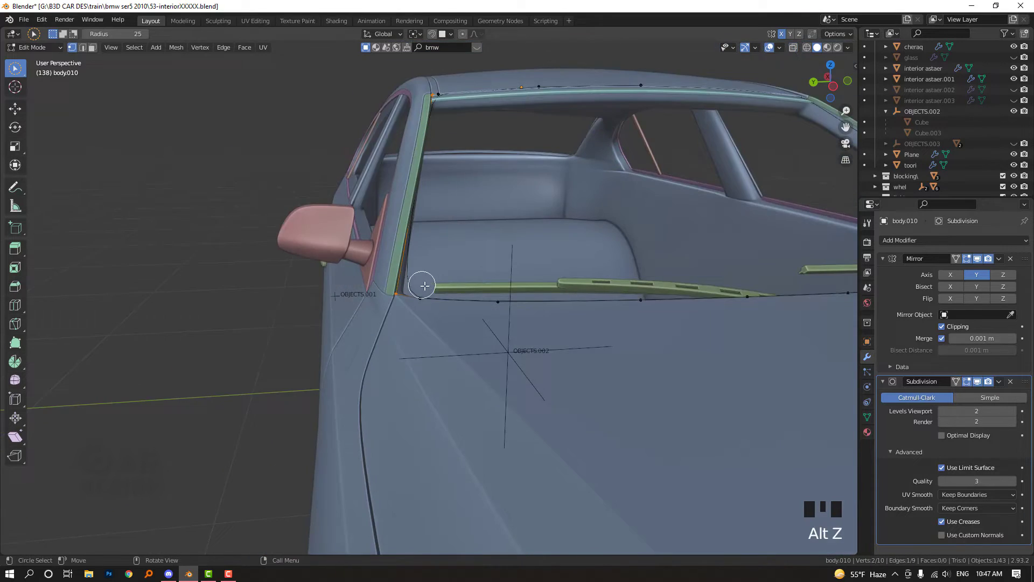
scroll(386, 312, up, 3)
key(ctrl+r)
click(358, 301)
key(g)
key(g)
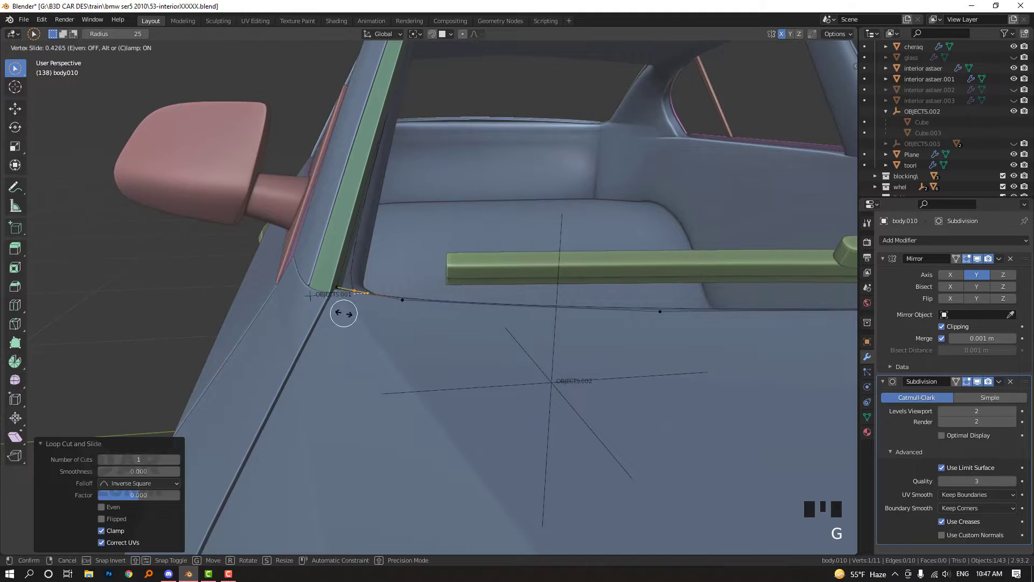
click(334, 316)
Add a second vertex on the pillar edge and slide it toward the pillar base.
key(ctrl+r)
scroll(350, 232, down, 4)
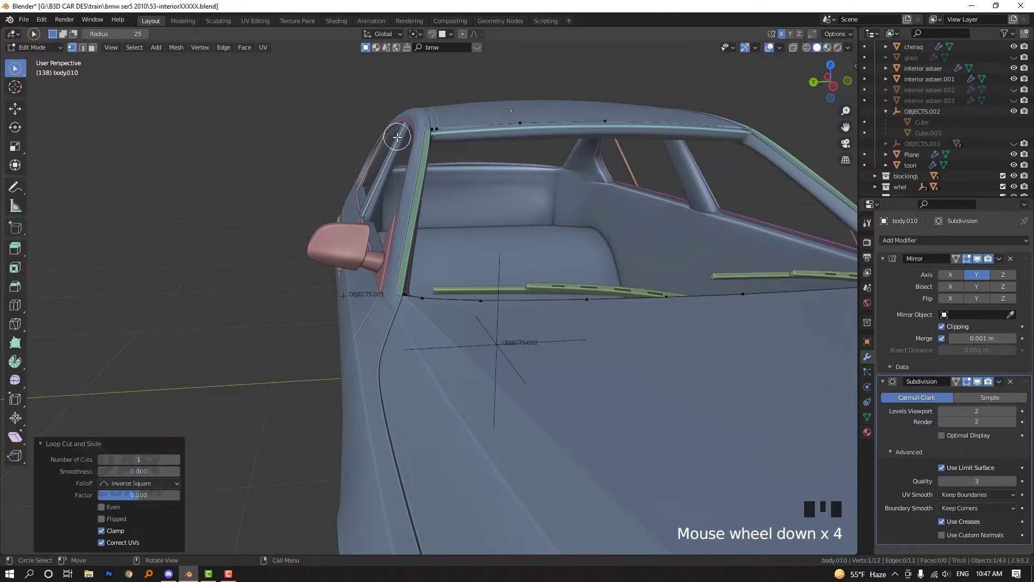
click(419, 204)
click(440, 305)
scroll(403, 307, up, 5)
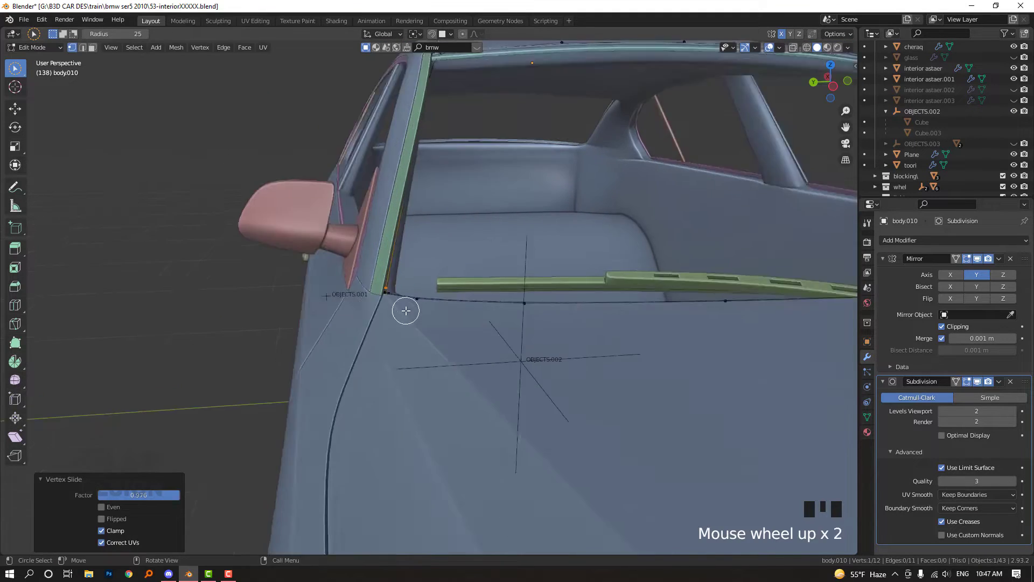
shift+middle_drag(404, 307, 455, 307)
scroll(437, 289, down, 1)
key(g)
key(g)
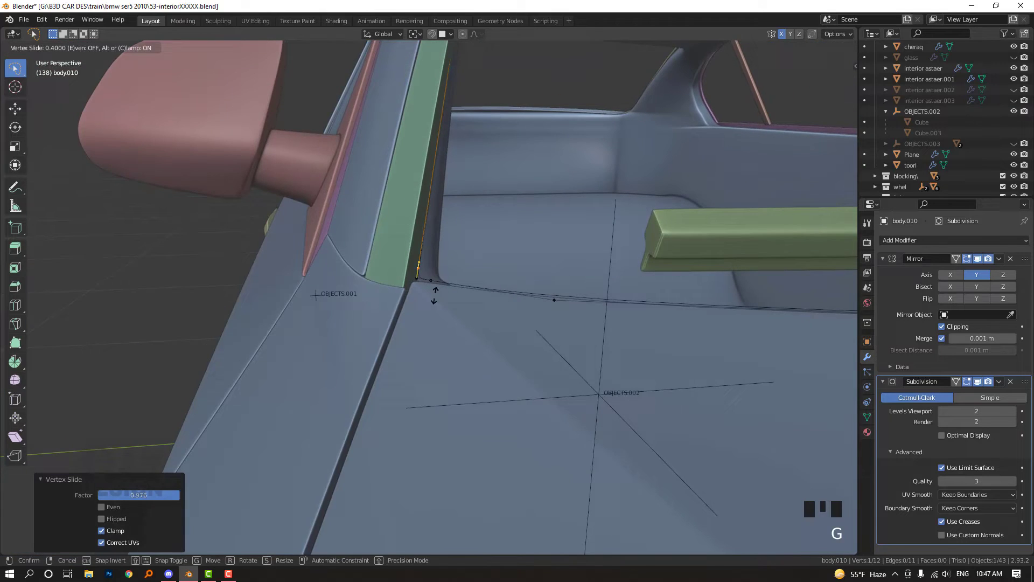
click(422, 323)
scroll(419, 328, down, 4)
shift+middle_drag(481, 176, 491, 296)
scroll(491, 296, up, 6)
Add another vertex low on the pillar edge and slide it up near the roof.
key(alt+z)
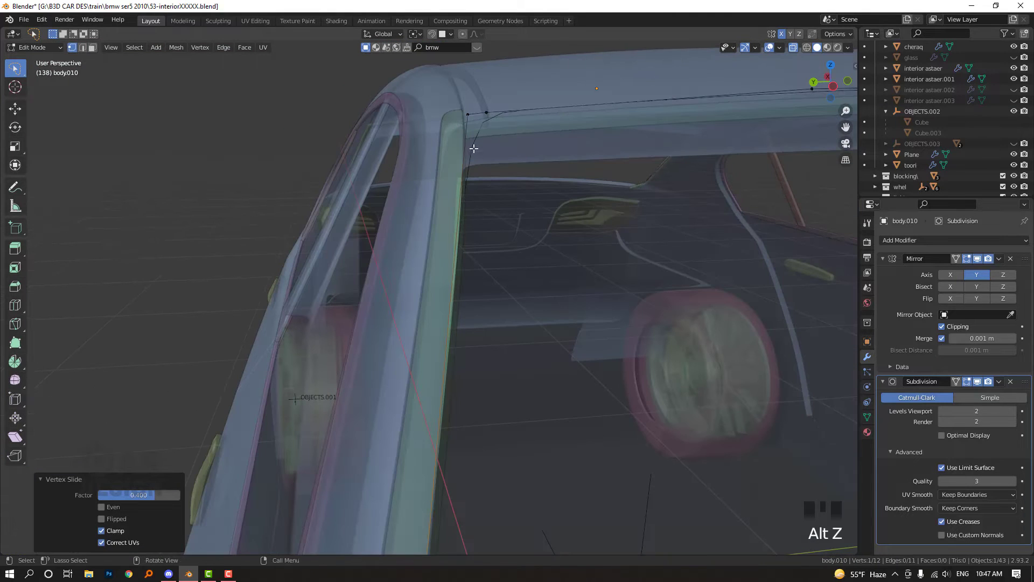
key(ctrl+r)
scroll(447, 395, down, 6)
key(1)
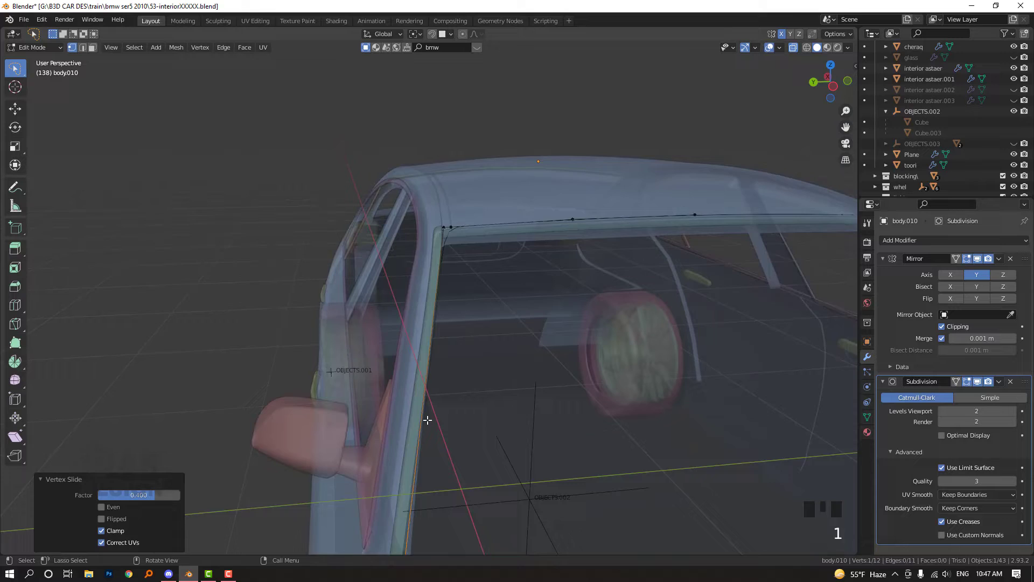
scroll(428, 420, down, 2)
key(ctrl+r)
click(433, 374)
key(g)
key(g)
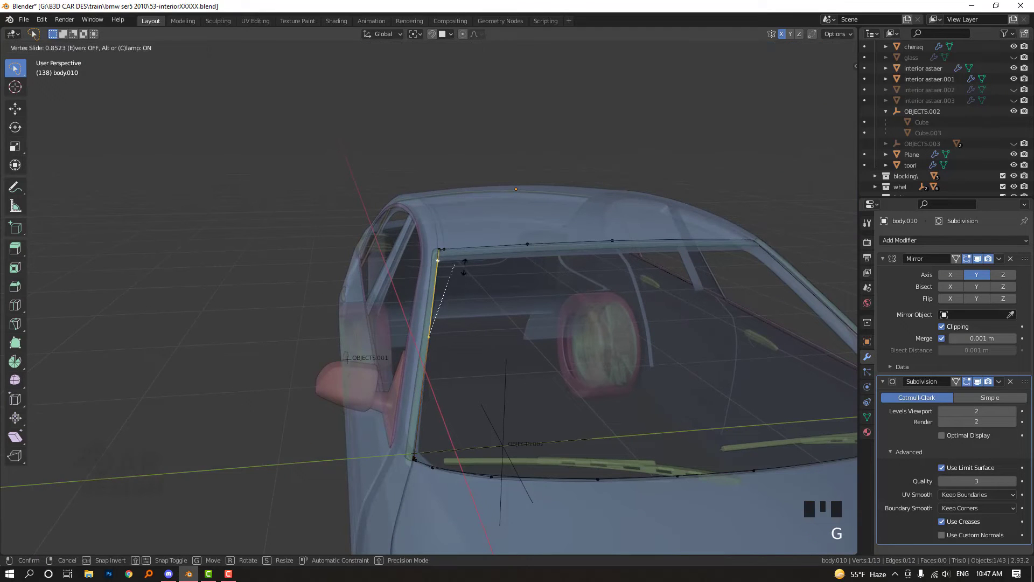
click(463, 260)
middle_drag(471, 288, 619, 383)
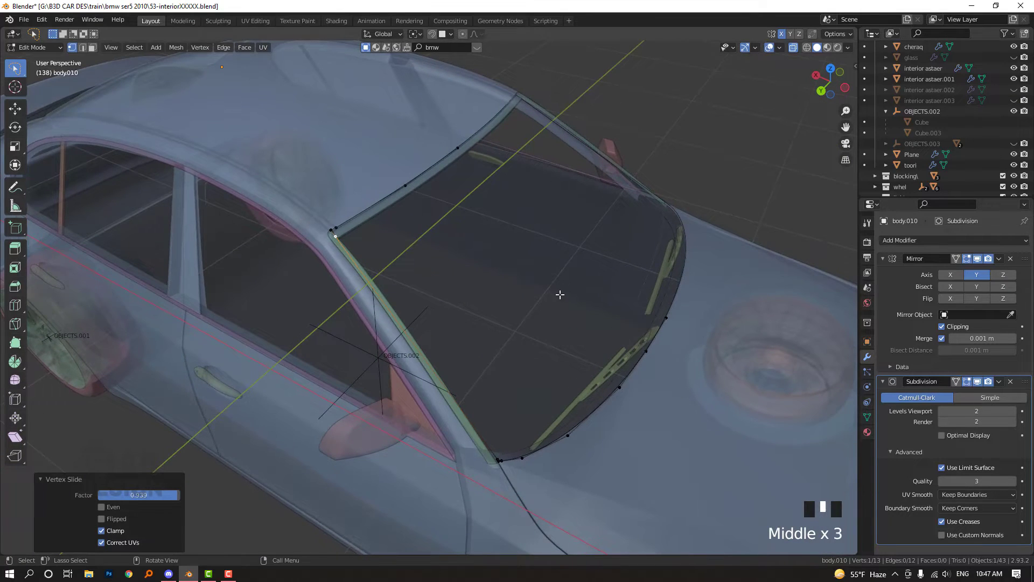
middle_drag(561, 294, 477, 188)
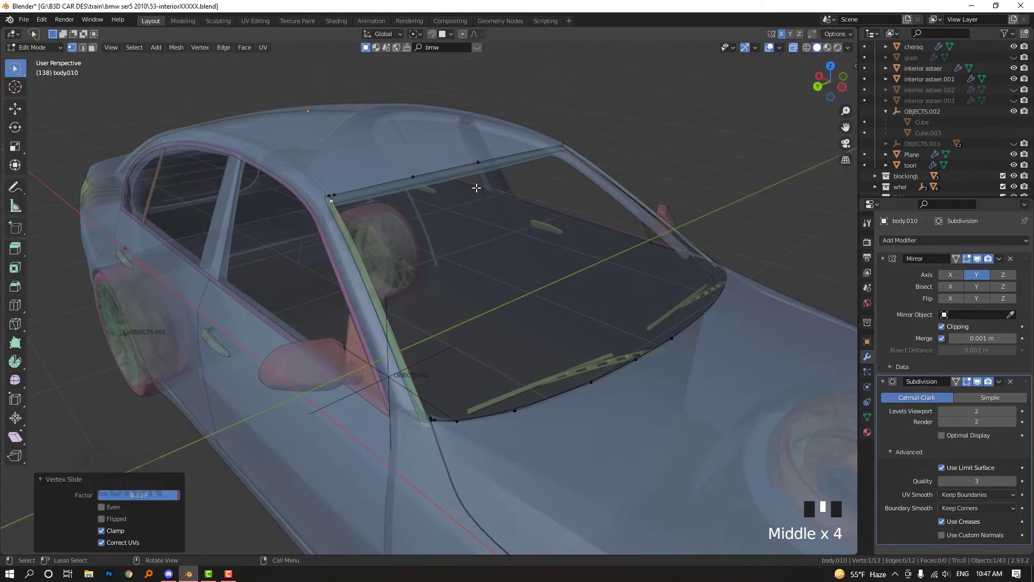
key(2)
click(640, 365)
key(f)
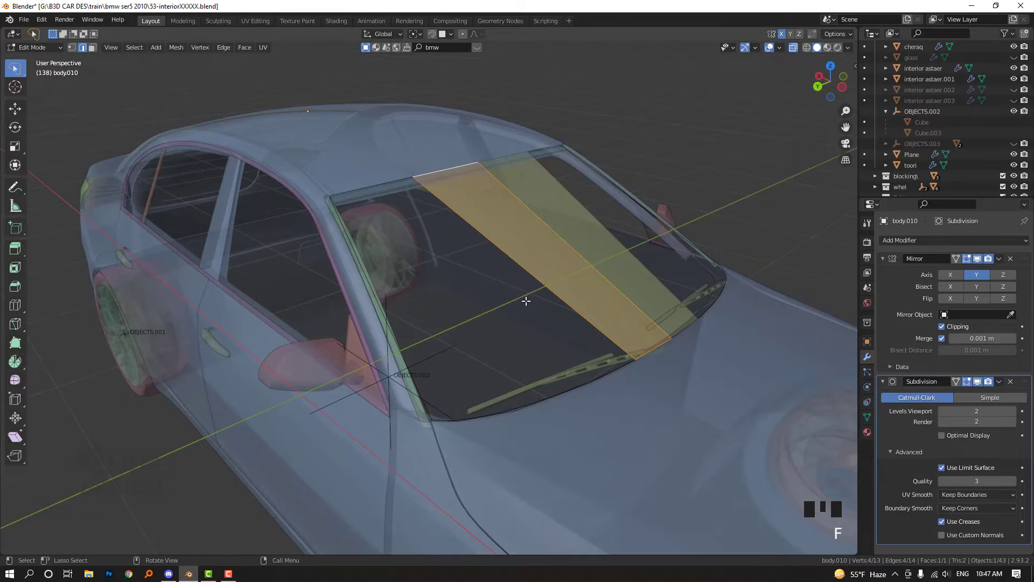
middle_drag(527, 301, 479, 319)
scroll(479, 318, down, 1)
key(1)
click(433, 203)
click(420, 437)
click(434, 201)
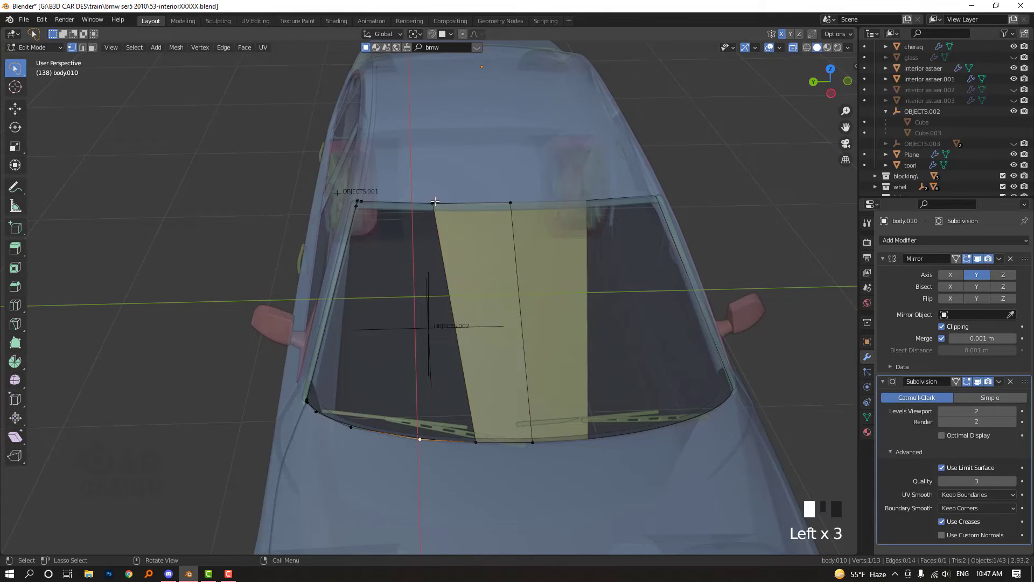
click(434, 201)
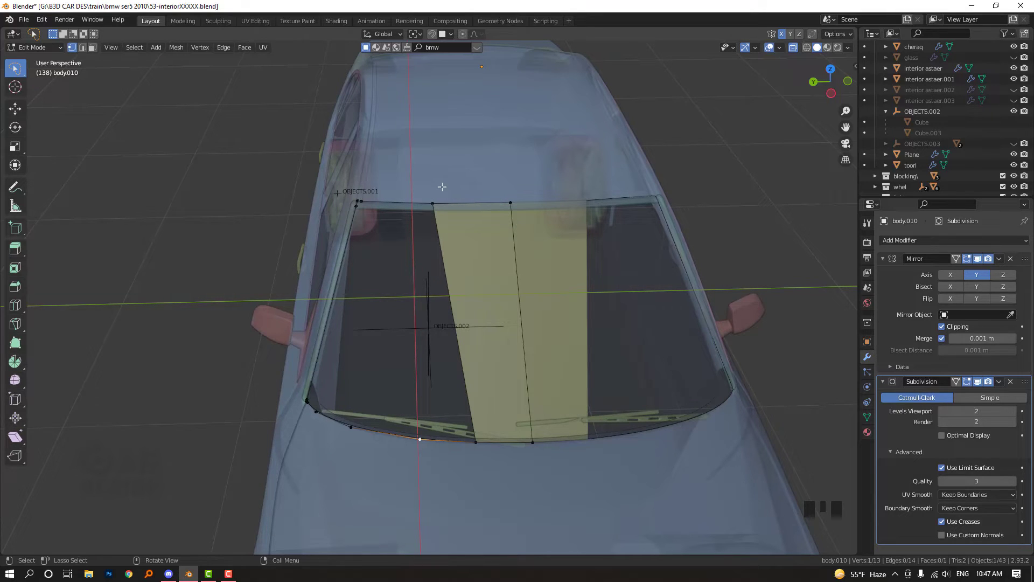
key(ctrl+z)
key(ctrl+z)
key(ctrl+z)
key(ctrl+z)
key(ctrl+z)
key(ctrl+z)
key(ctrl+z)
key(ctrl+z)
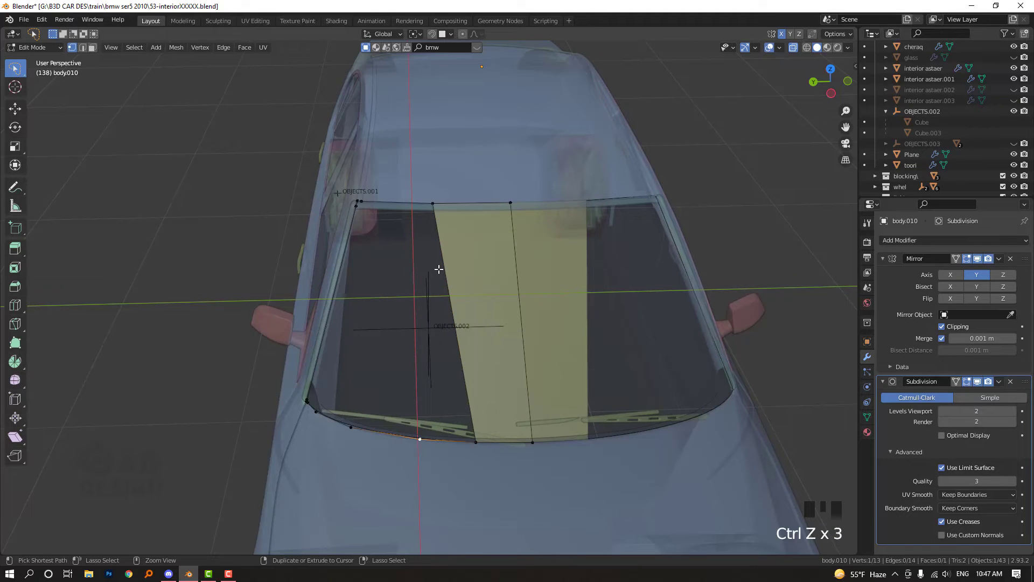
Select the windshield's bottom-edge vertices and a matching vertex on its top edge.
shift+middle_drag(466, 321, 464, 286)
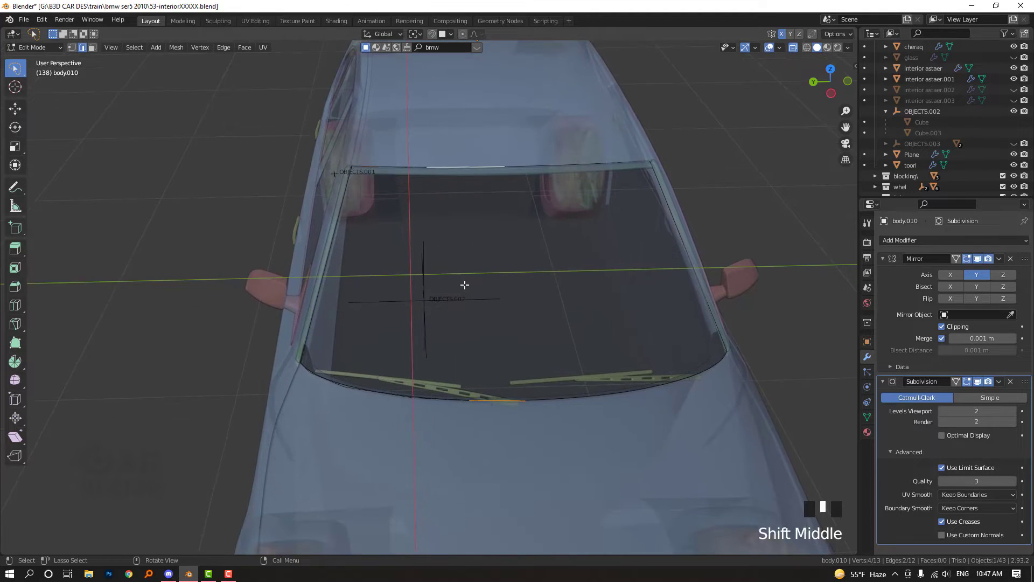
key(1)
click(461, 410)
click(414, 405)
click(344, 392)
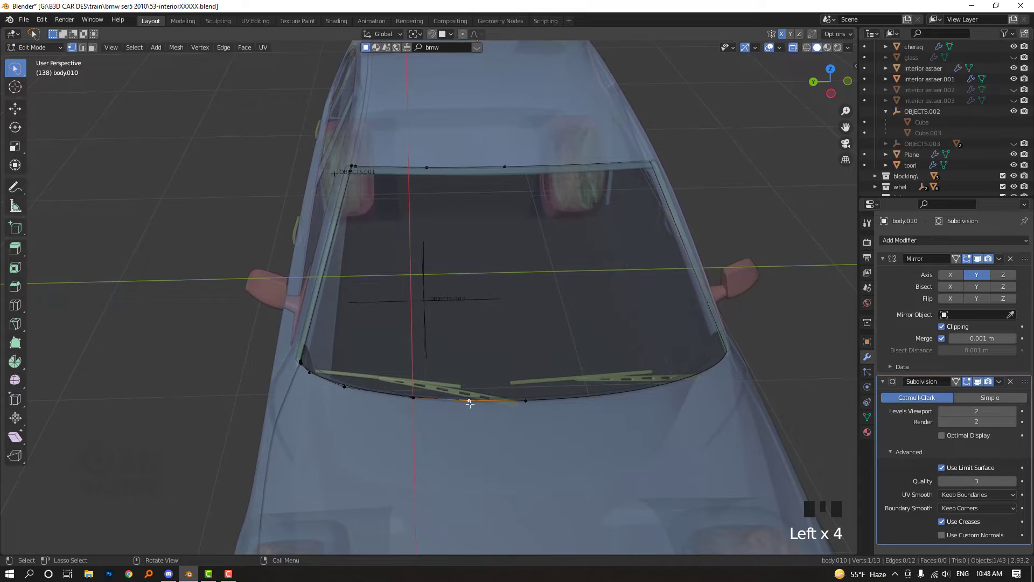
middle_drag(404, 376, 370, 449)
scroll(370, 449, up, 2)
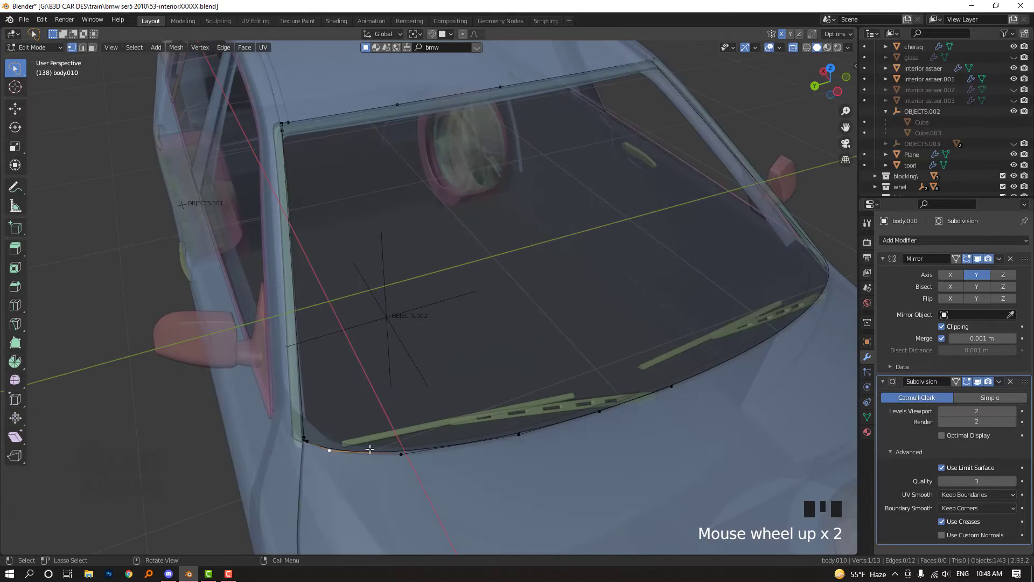
middle_drag(524, 438, 493, 170)
click(495, 169)
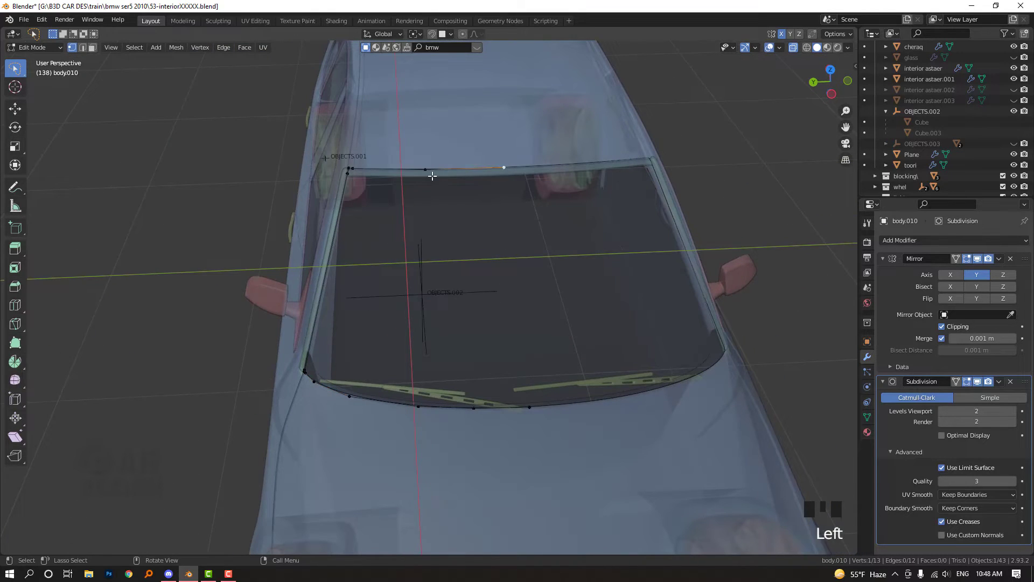
Cut two new vertices into the windshield's top edge.
key(ctrl+r)
click(450, 169)
key(ctrl+r)
click(398, 177)
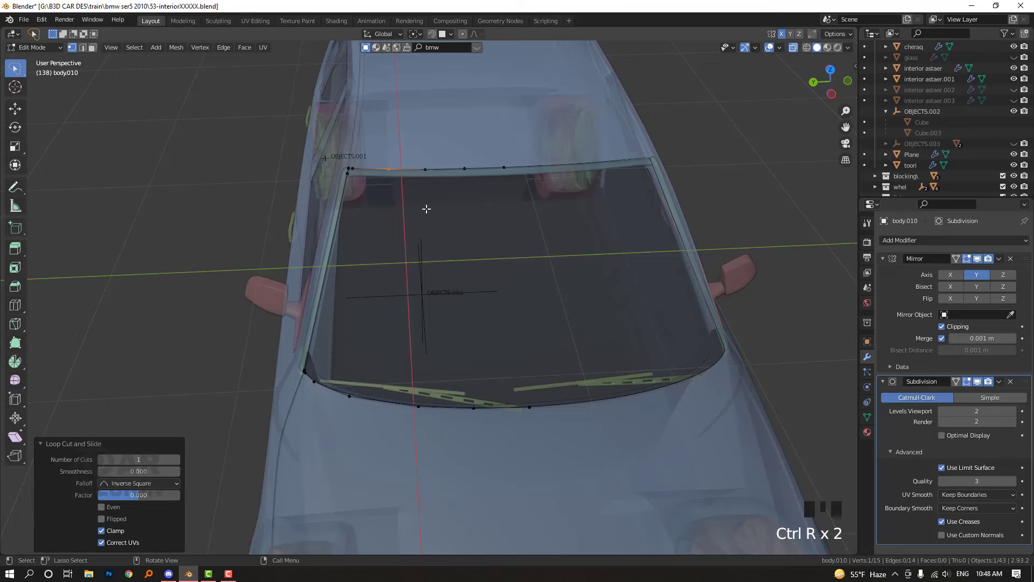
Fill faces between facing edge pairs to create the vertical glass strips.
key(2)
shift+click(489, 170)
key(f)
click(479, 226)
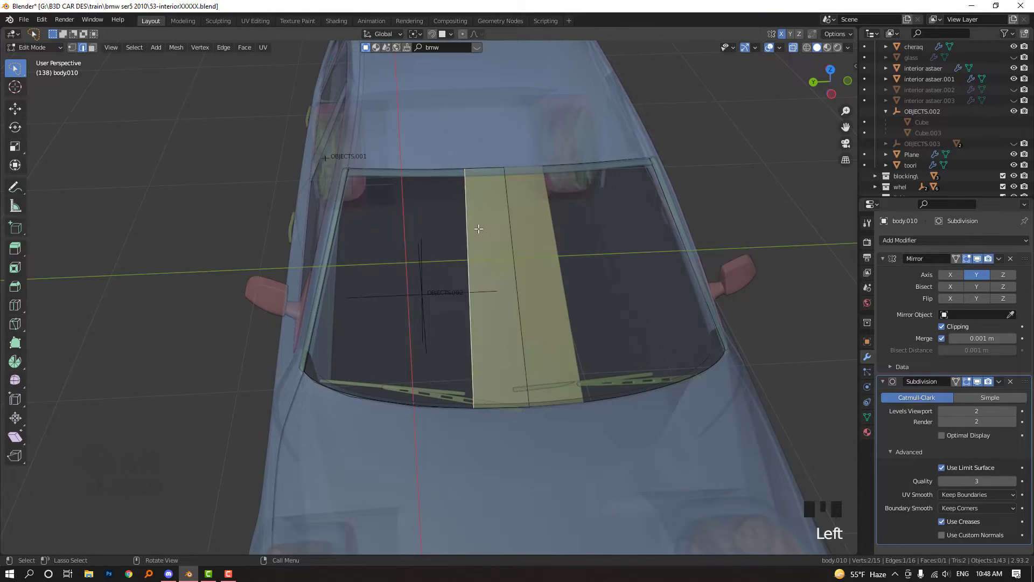
key(f)
key(f)
key(f)
key(f)
key(f)
key(alt+z)
middle_drag(491, 227, 410, 427)
scroll(401, 417, up, 4)
Slide the windshield's top-left corner vertex up along its edge.
click(423, 411)
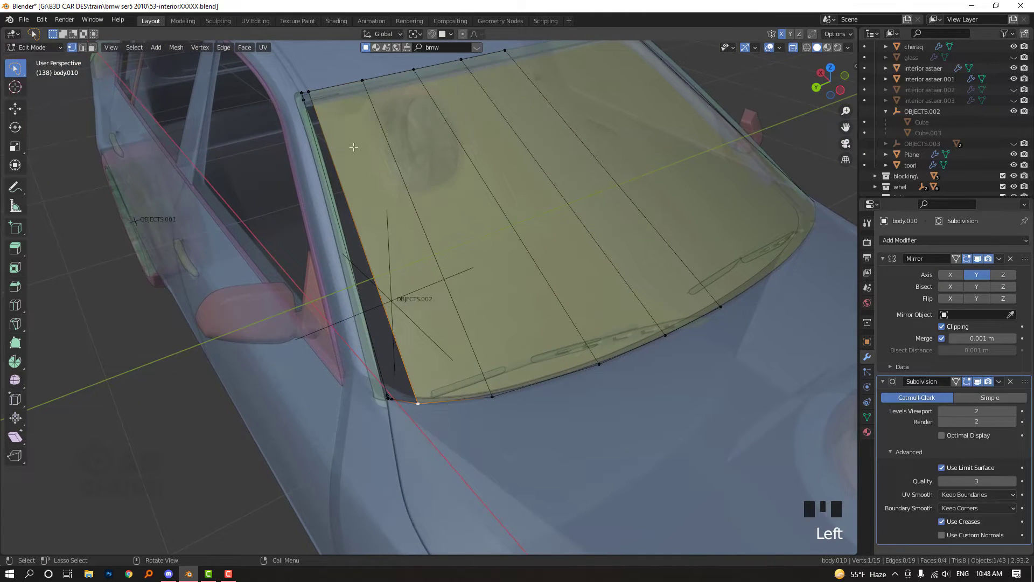
click(317, 107)
click(316, 101)
key(g)
key(g)
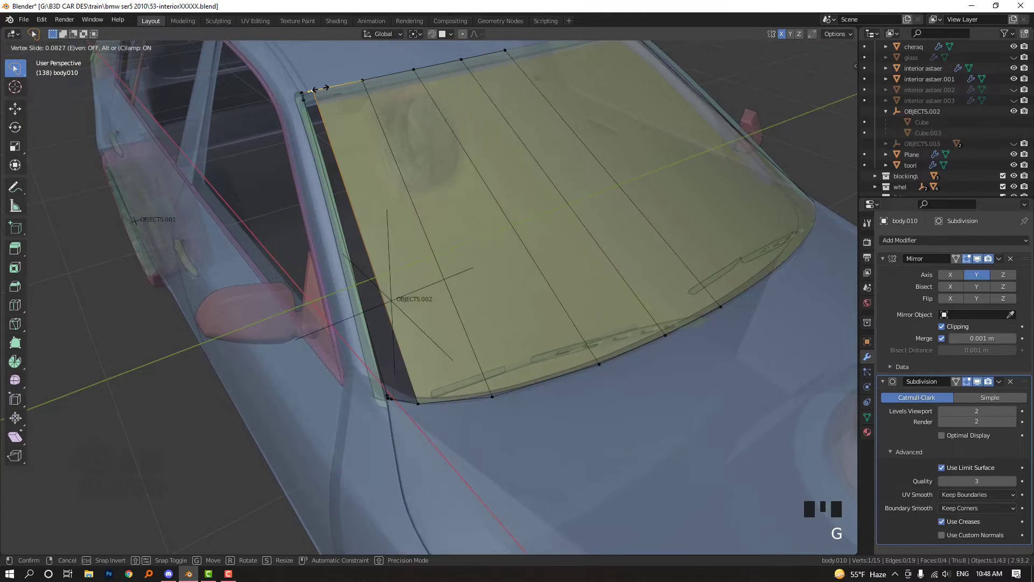
click(322, 88)
Add a vertical loop cut near the windshield's left side.
key(w)
key(w)
key(w)
key(w)
key(w)
mouse_move(317, 97)
mouse_down()
mouse_move(310, 136)
mouse_move(393, 397)
mouse_move(422, 432)
mouse_move(423, 422)
mouse_up()
shift+middle_drag(423, 422, 376, 313)
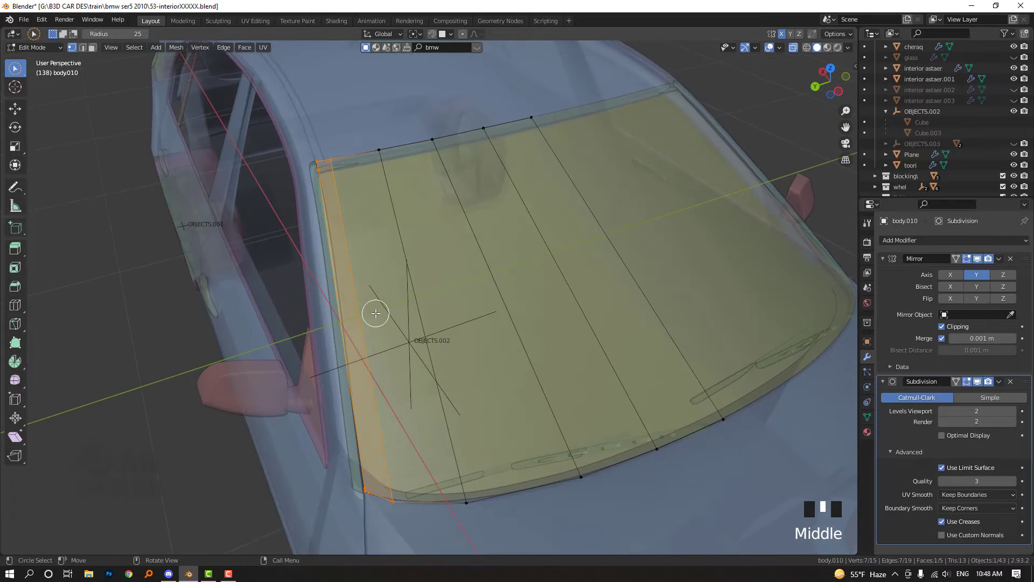
scroll(388, 291, down, 2)
key(ctrl+r)
click(525, 253)
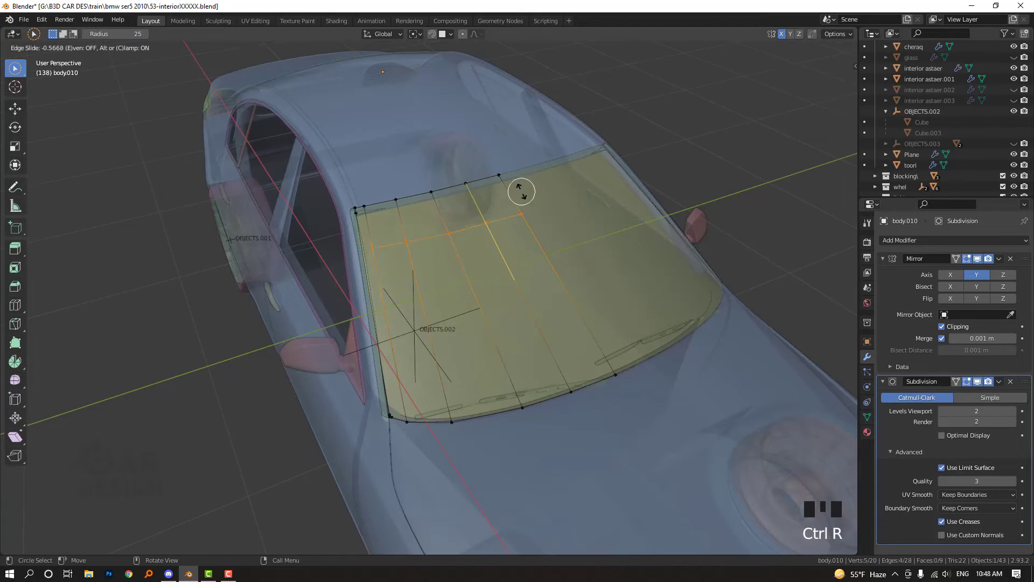
click(506, 153)
Add a horizontal loop cut across the windshield glass.
key(1)
key(w)
click(357, 215)
shift+click(359, 217)
shift+click(366, 216)
shift+click(360, 217)
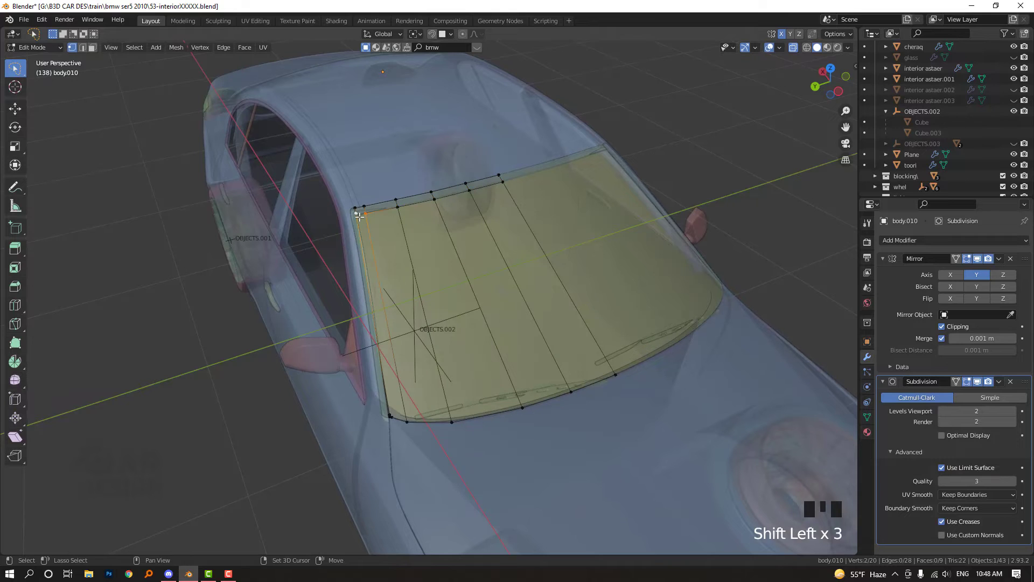
scroll(426, 340, up, 2)
key(ctrl+r)
click(424, 328)
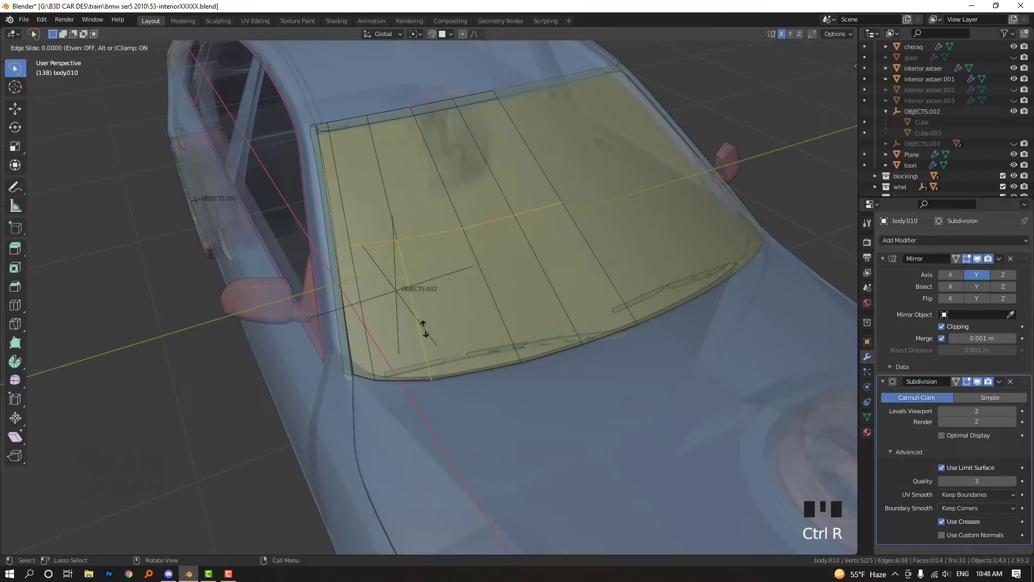
click(458, 420)
Reselect the windshield mesh body.010 and re-enter Edit Mode in vertex selection.
middle_drag(468, 442, 407, 285)
key(Tab)
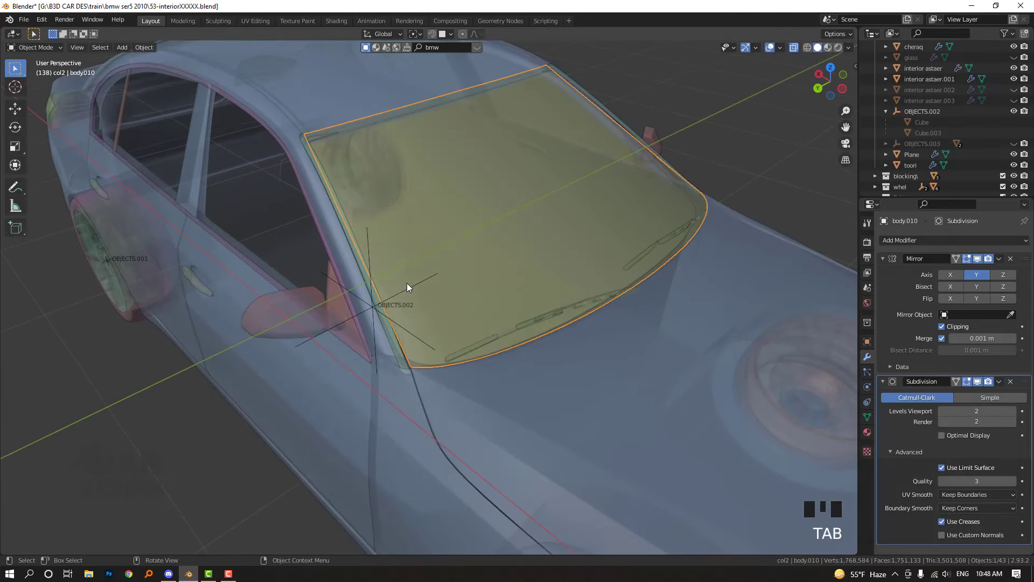
double_click(412, 285)
click(415, 284)
key(Tab)
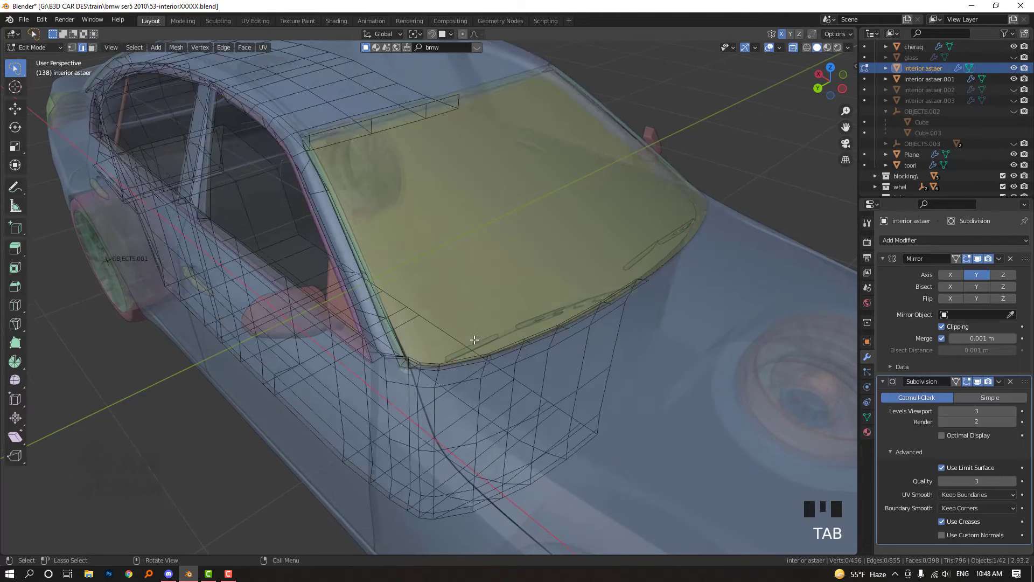
key(1)
key(Tab)
click(478, 319)
key(Tab)
scroll(458, 380, up, 2)
Slide a lower-corner vertex and join it to the corner vertex with a new edge.
click(383, 455)
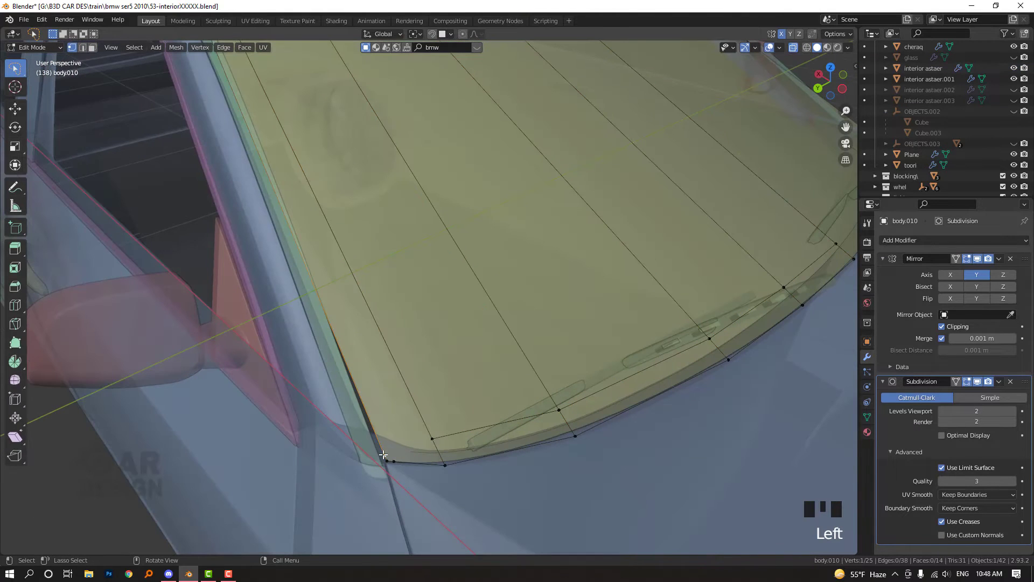
key(h)
key(h)
key(h)
key(ctrl+z)
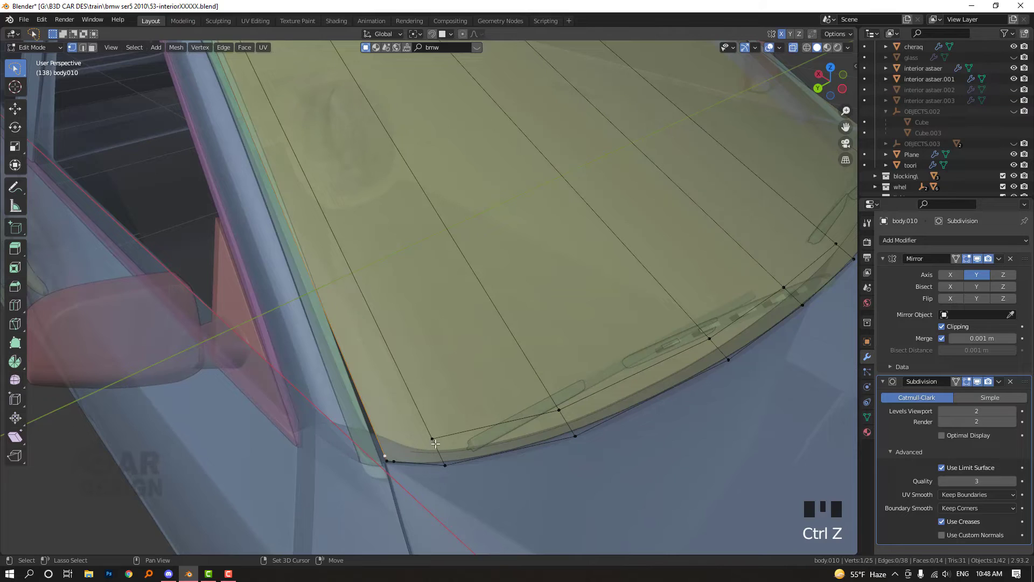
click(436, 442)
key(3)
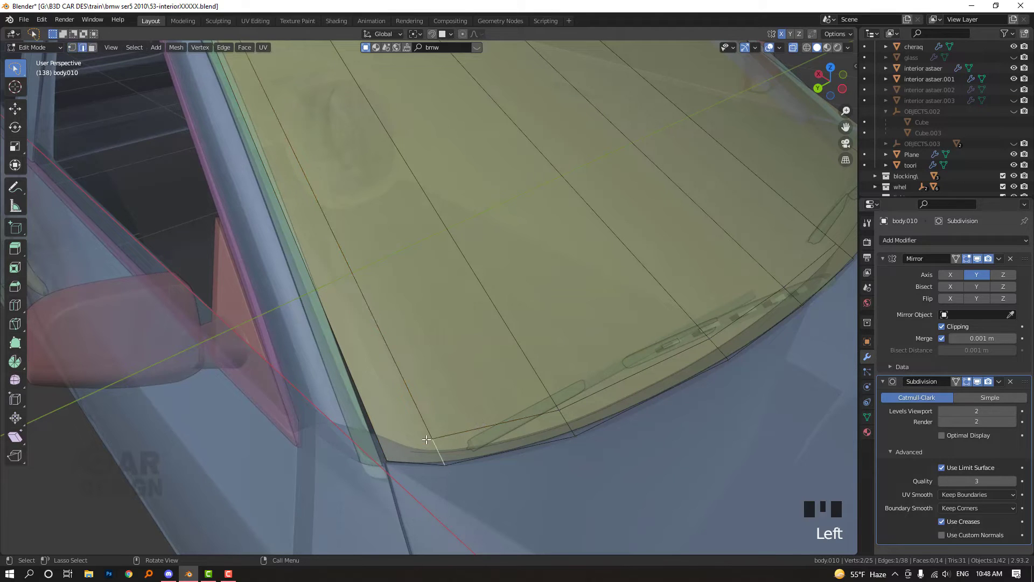
key(1)
click(429, 438)
key(g)
key(g)
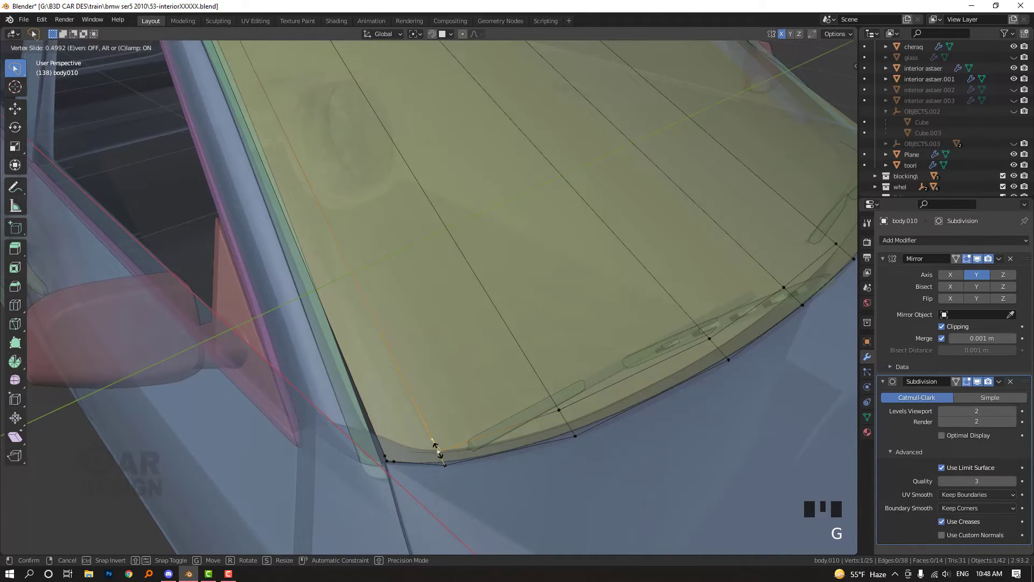
click(437, 450)
shift+click(384, 456)
key(j)
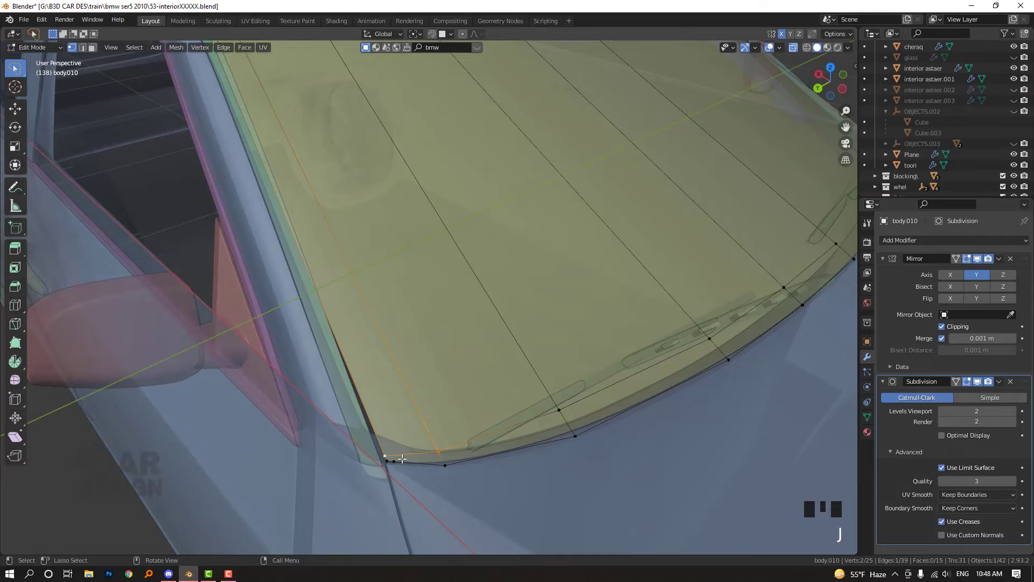
Add an edge loop along the windshield's side edge.
click(397, 462)
scroll(350, 302, down, 6)
shift+middle_drag(323, 220, 311, 184)
scroll(408, 410, up, 2)
scroll(432, 466, up, 1)
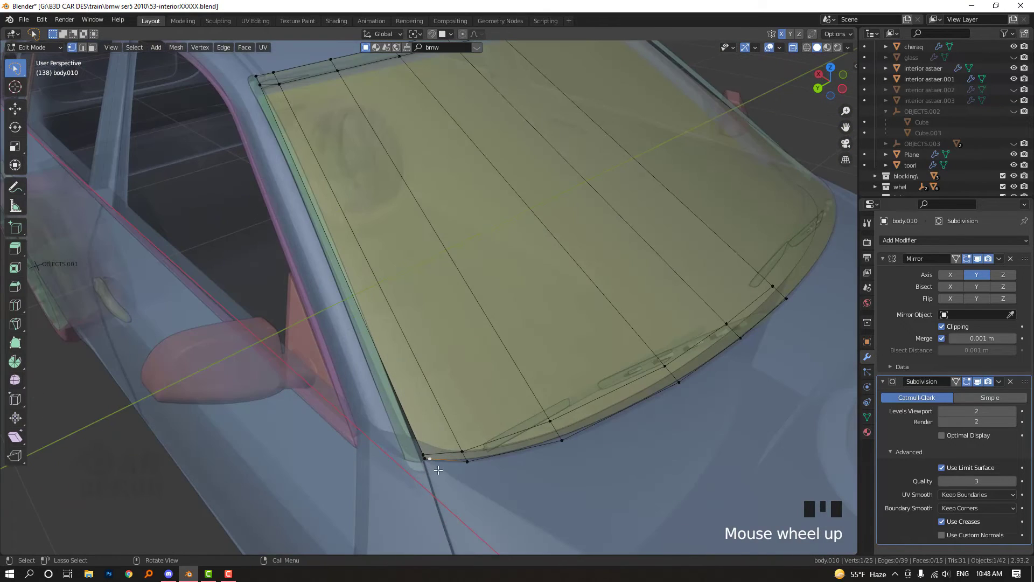
key(ctrl+r)
click(265, 75)
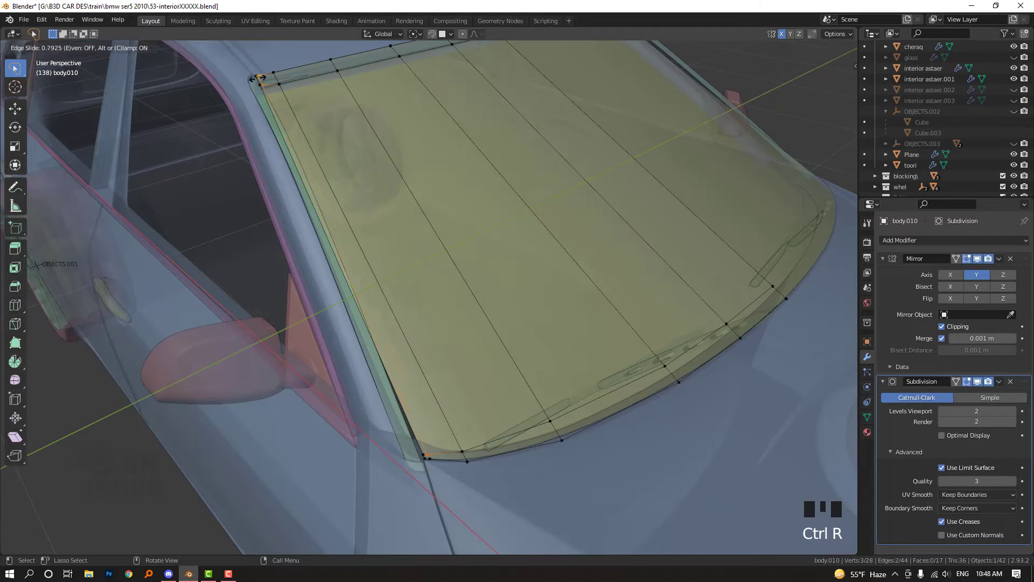
shift+click(439, 461)
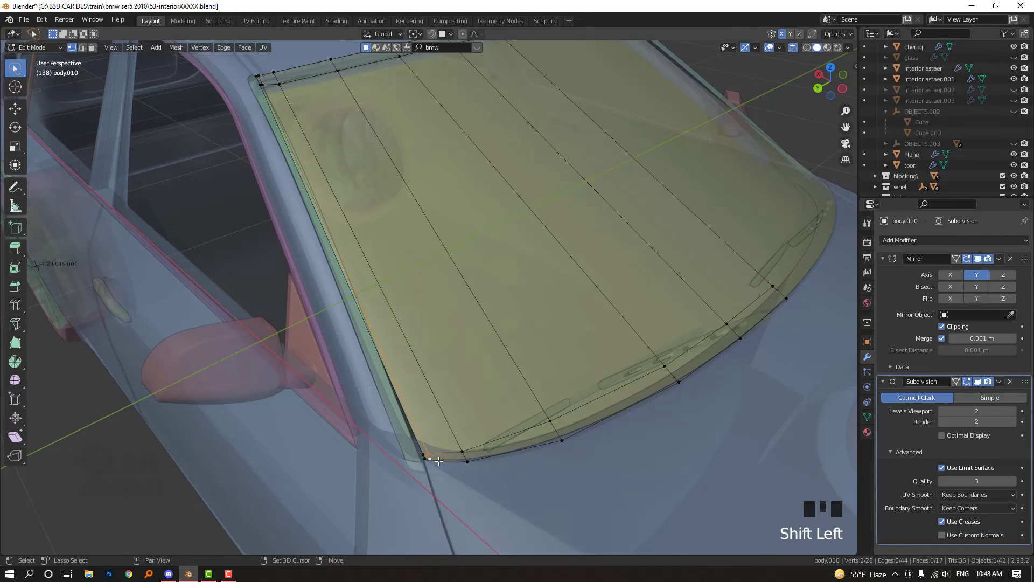
Make the model opaque again and apply Shade Smooth to the windshield.
key(Tab)
key(alt+z)
middle_drag(433, 460, 520, 298)
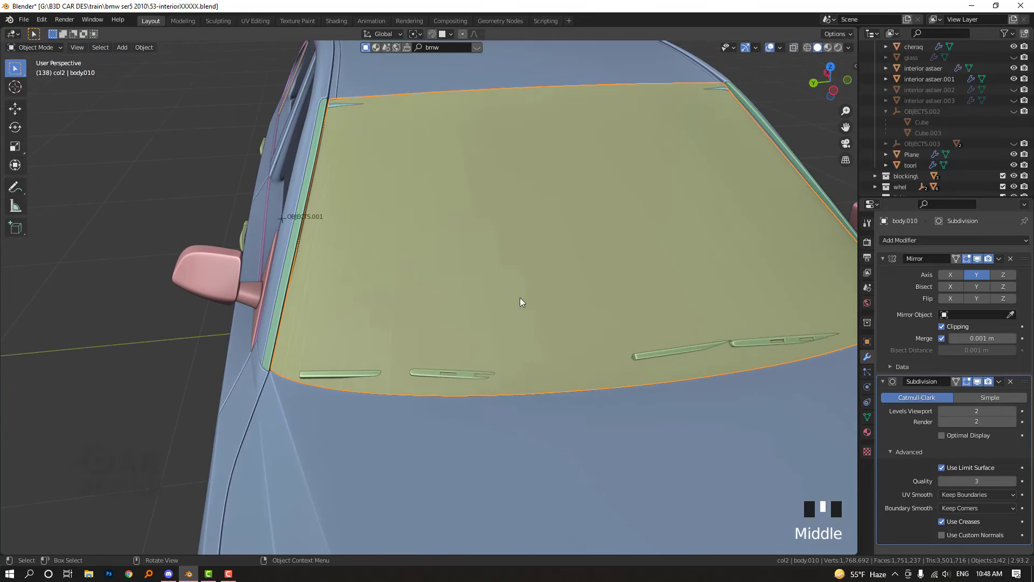
right_click(529, 285)
click(497, 302)
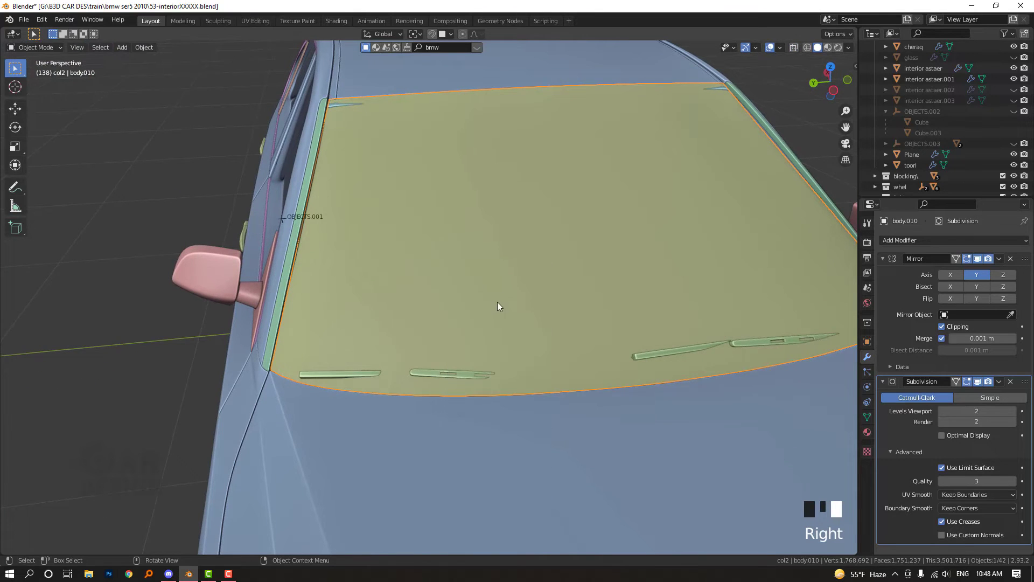
Hide the wiper barfpakon and select windshield body.010 in wireframe display.
click(462, 374)
key(h)
middle_drag(462, 375, 584, 268)
click(593, 274)
scroll(578, 270, up, 1)
key(shift+z)
key(shift+z)
Lower windshield body.010 slightly along the Z axis.
key(Tab)
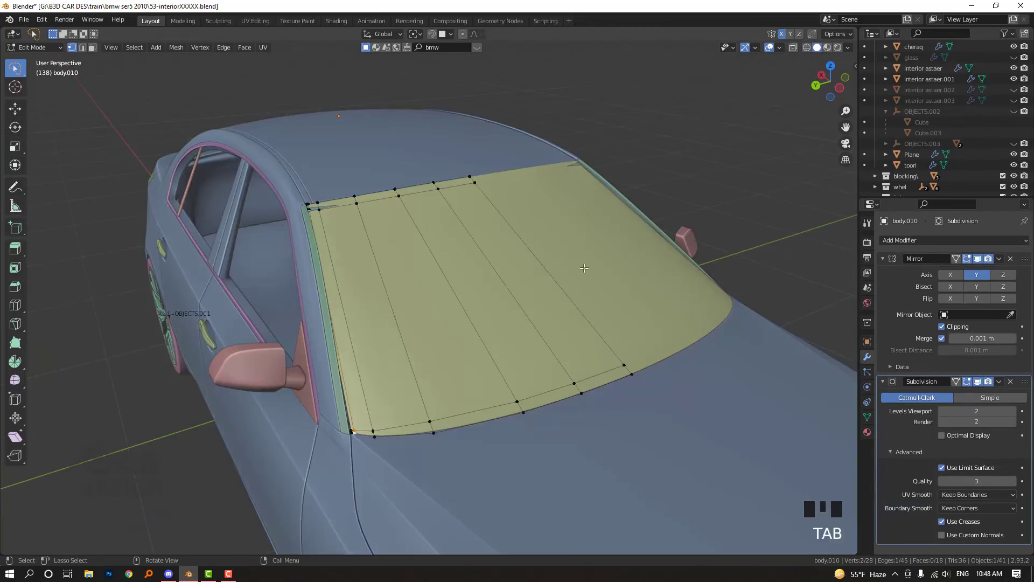
key(alt+z)
scroll(524, 213, up, 2)
key(alt+z)
middle_drag(524, 213, 520, 208)
key(Tab)
scroll(512, 209, up, 3)
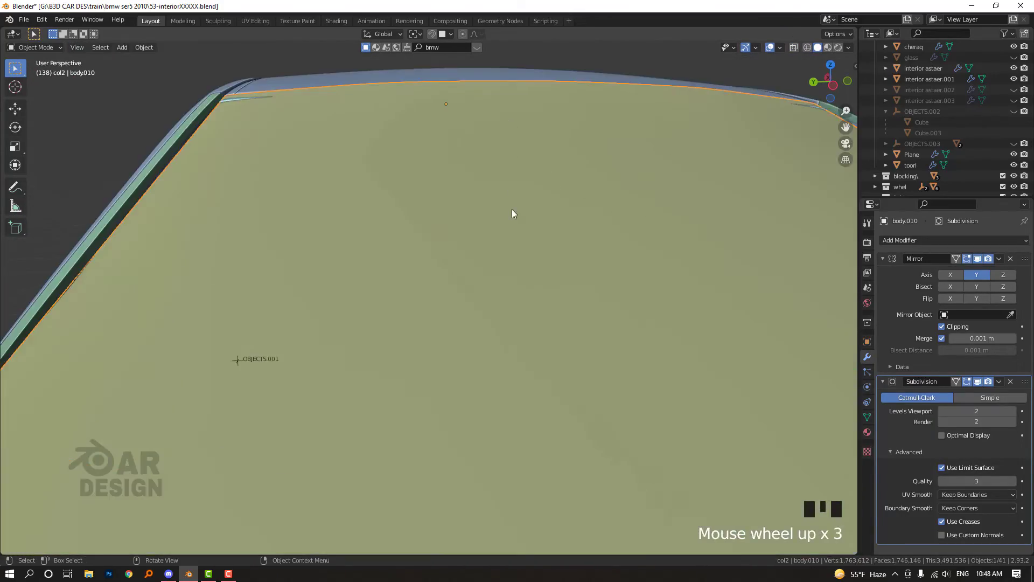
key(g)
key(z)
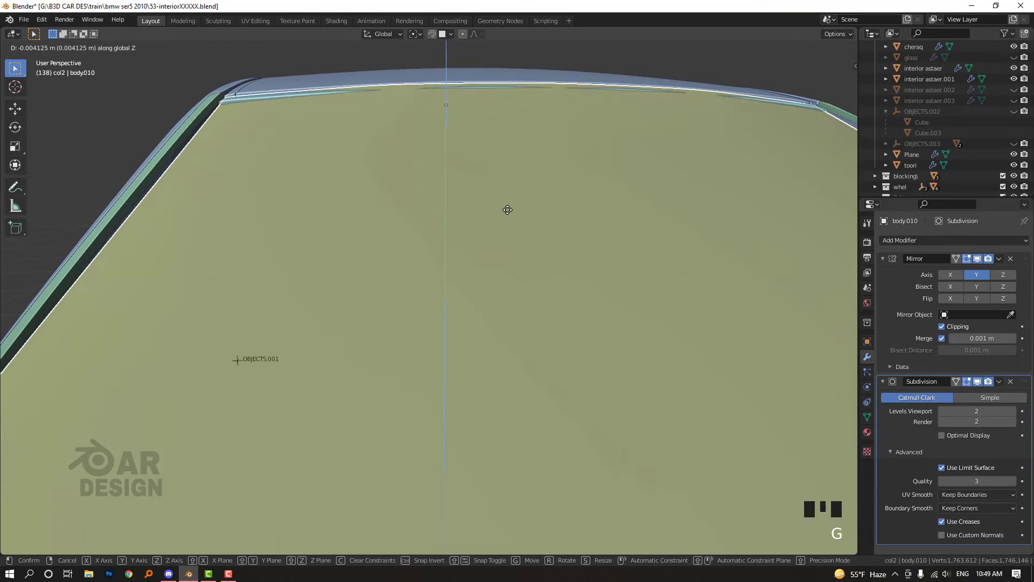
click(509, 213)
key(Tab)
shift+middle_drag(509, 212, 578, 310)
key(Tab)
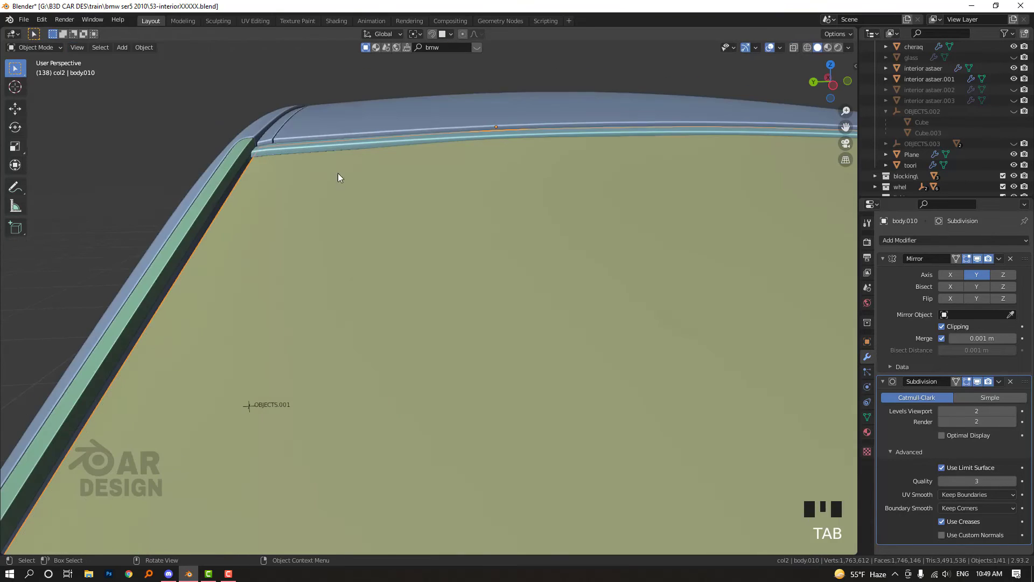
Try dissolving the left-end vertices of roof trim body.008, then undo it.
key(Tab)
key(alt+z)
click(272, 152)
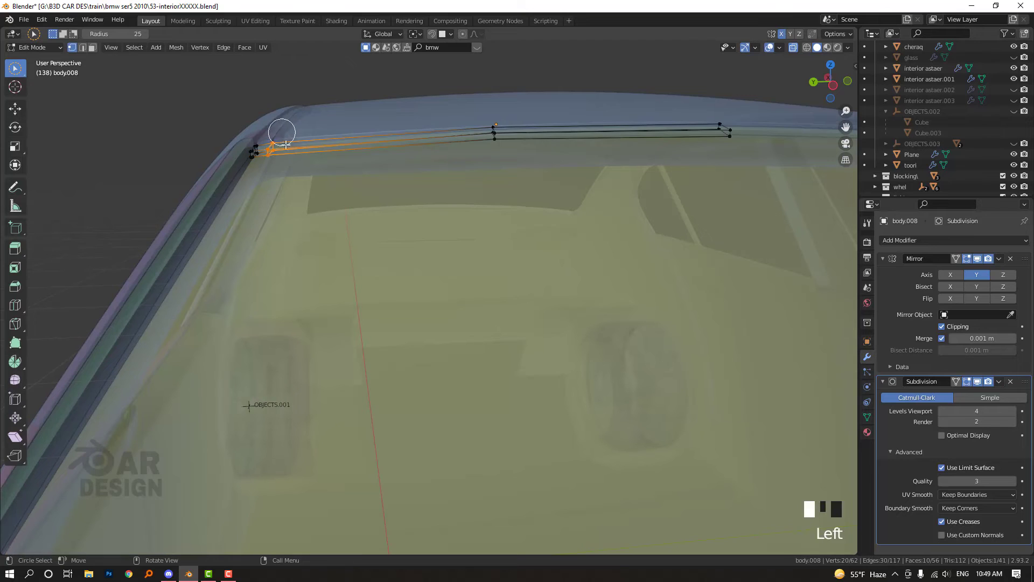
key(ctrl+x)
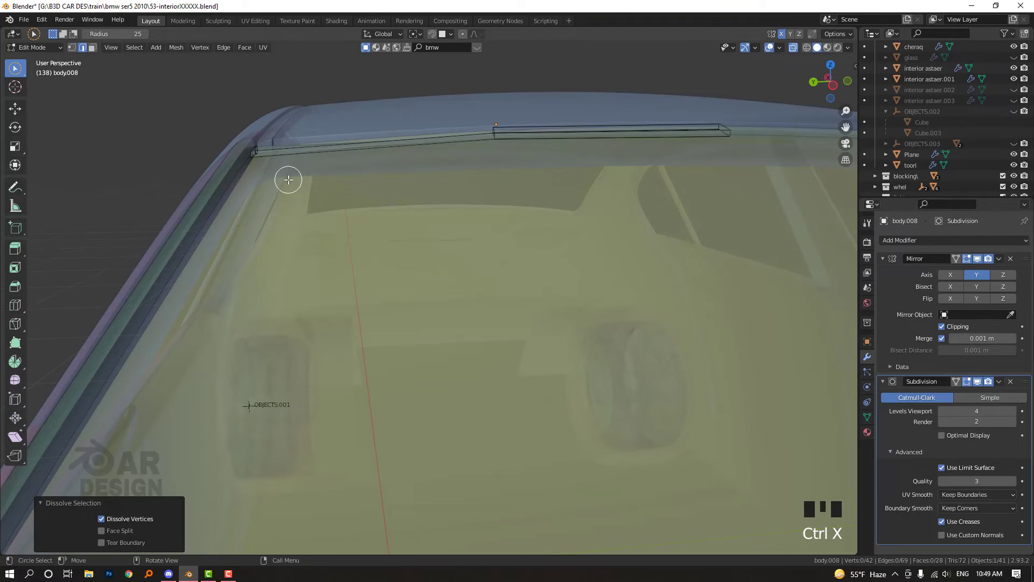
key(alt+z)
scroll(289, 180, up, 2)
key(ctrl+z)
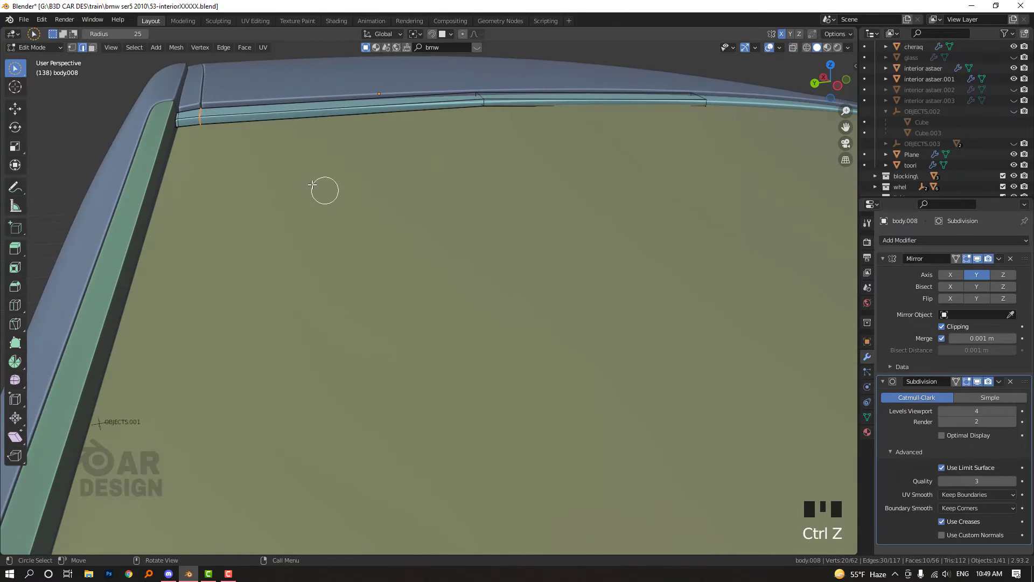
Dissolve the trim's edge loop and add a new loop slid along the windshield's top edge.
key(ctrl+x)
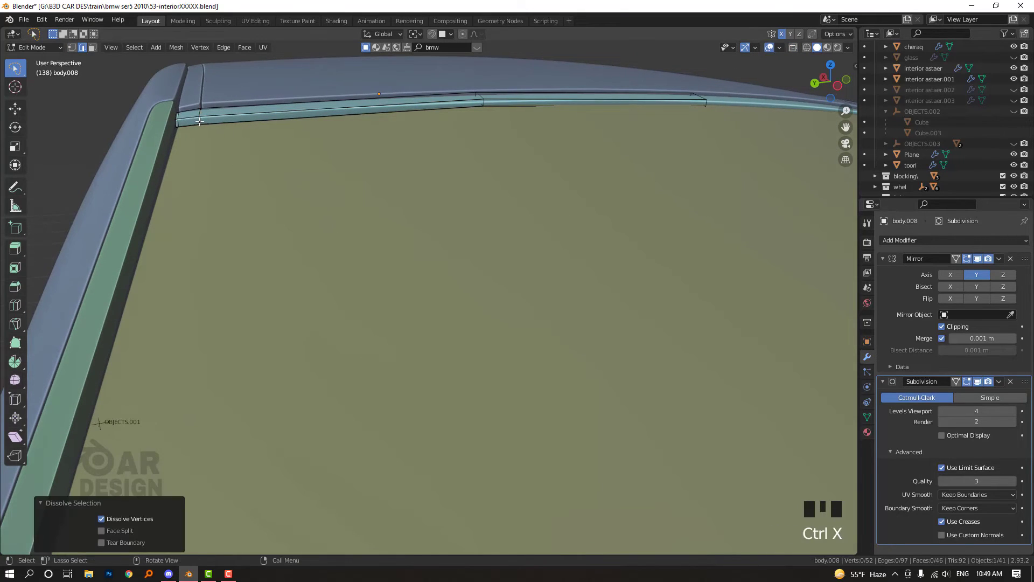
key(alt+z)
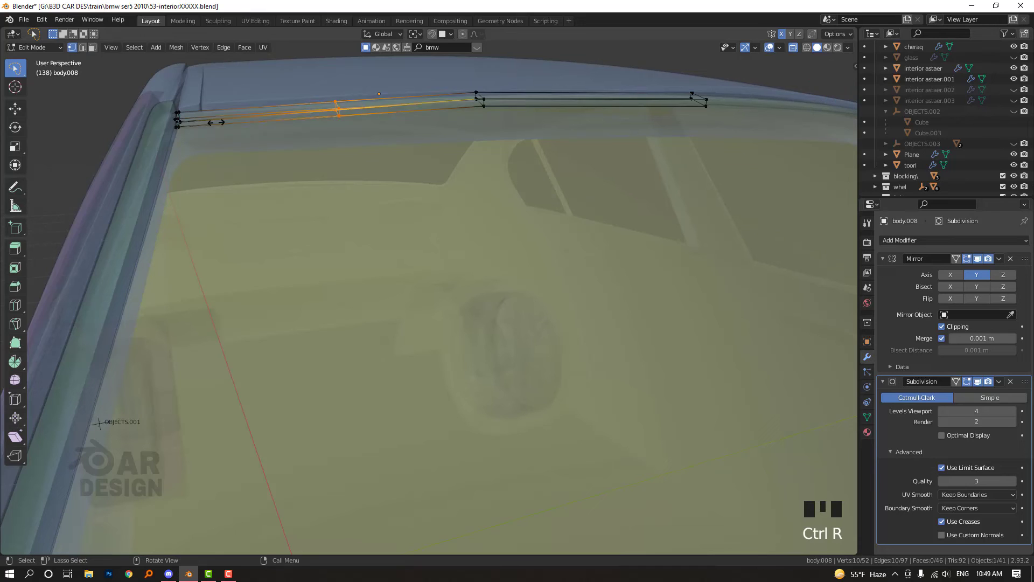
click(216, 123)
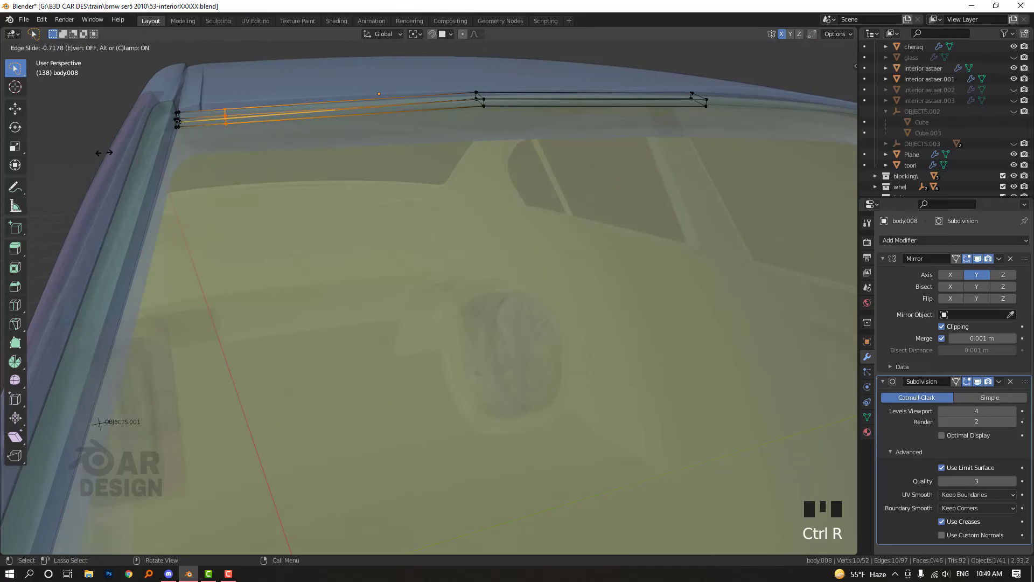
click(130, 164)
key(alt+z)
key(g)
click(309, 201)
Move the new roof-trim loop vertically along Z and deselect the trim.
key(g)
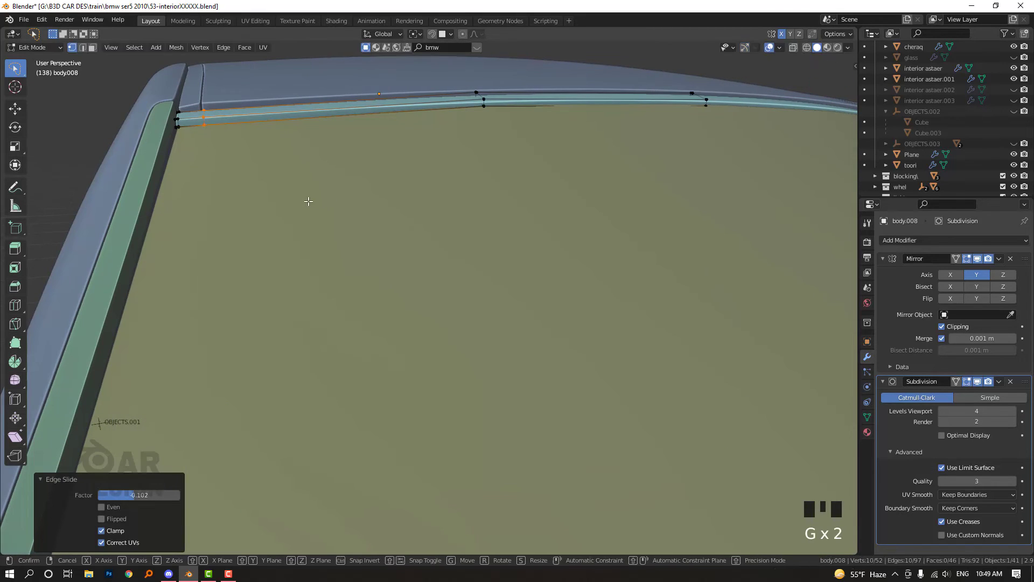
key(z)
click(303, 197)
key(Tab)
scroll(318, 217, down, 1)
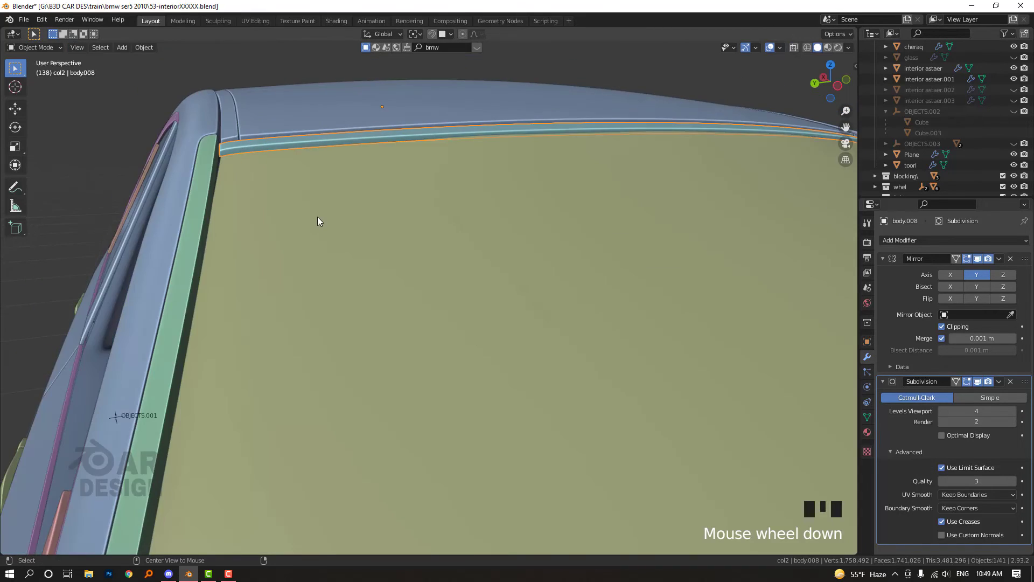
middle_drag(318, 216, 264, 245)
click(197, 227)
middle_drag(196, 226, 275, 254)
shift+middle_drag(275, 254, 407, 185)
middle_drag(407, 185, 662, 238)
Box-select windshield body.010's lower corner vertices and lower them about 0.033 m along Z.
click(430, 183)
key(Tab)
key(alt+z)
middle_drag(641, 339, 604, 373)
key(w)
key(w)
key(w)
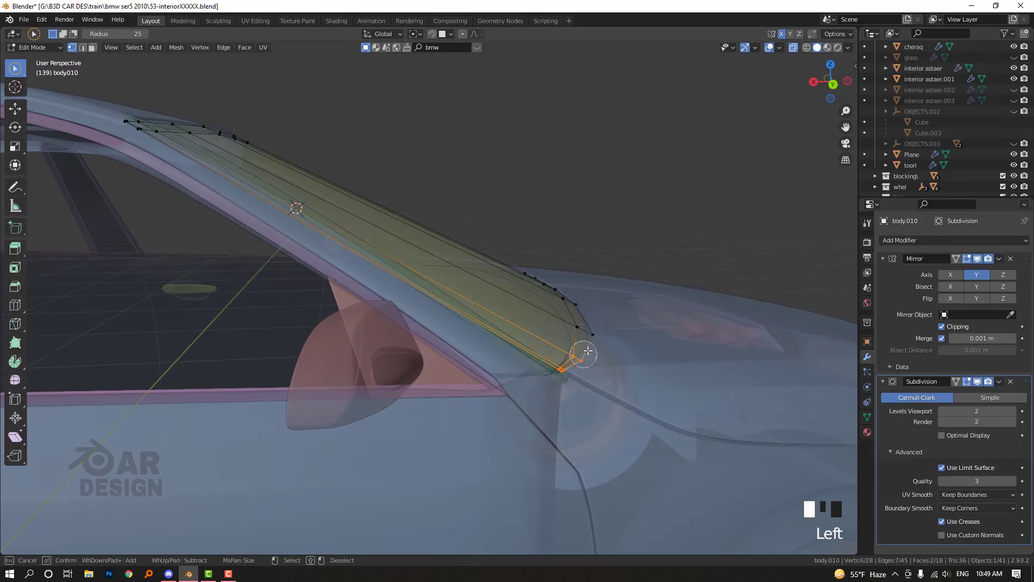
key(alt+z)
scroll(593, 329, up, 2)
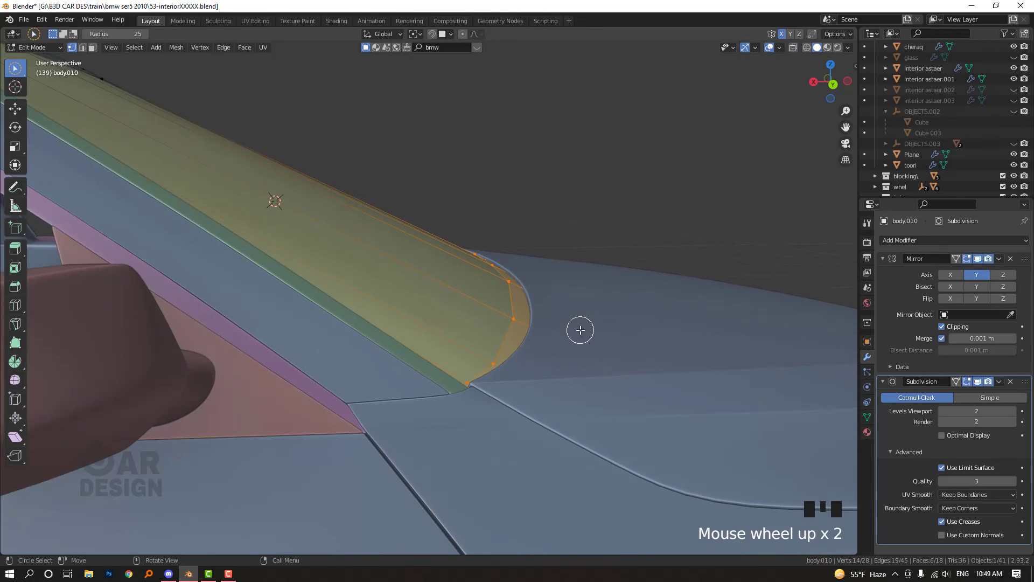
key(g)
key(z)
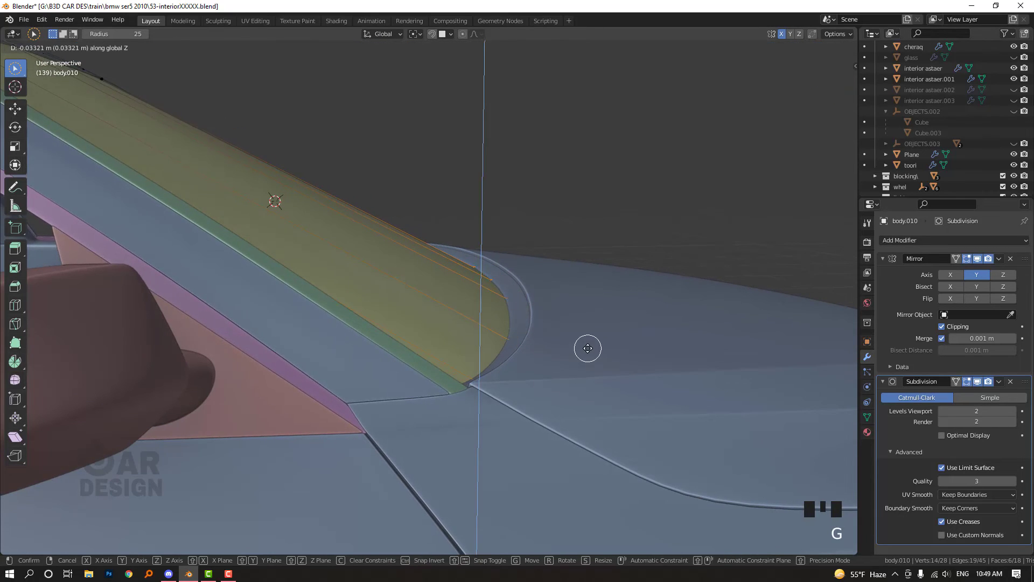
click(588, 349)
middle_drag(588, 348, 533, 374)
key(Tab)
Unhide everything, hide the old glass object, and bring the wipers into view.
key(alt+h)
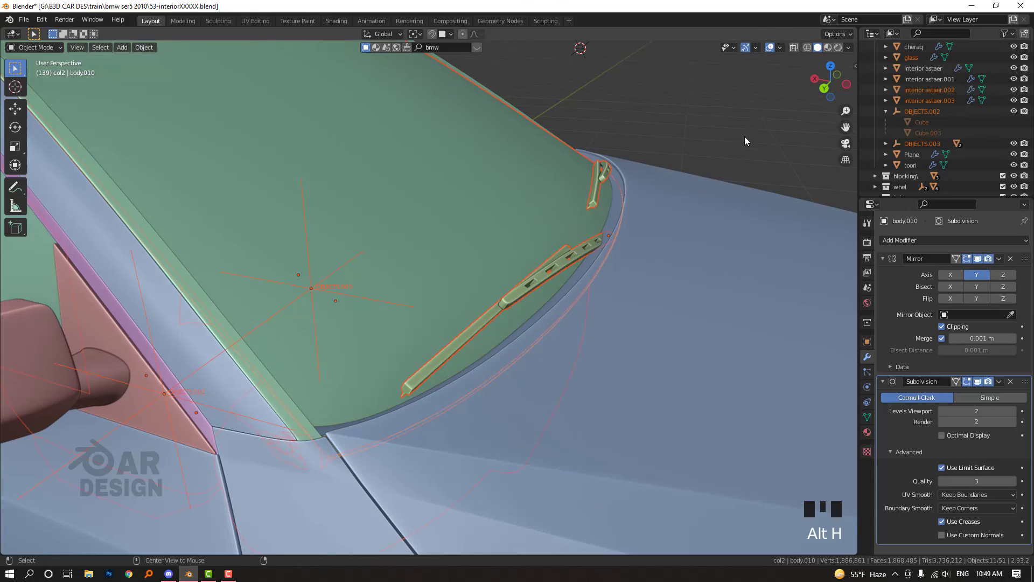
key(Left)
key(Left)
key(Left)
click(548, 195)
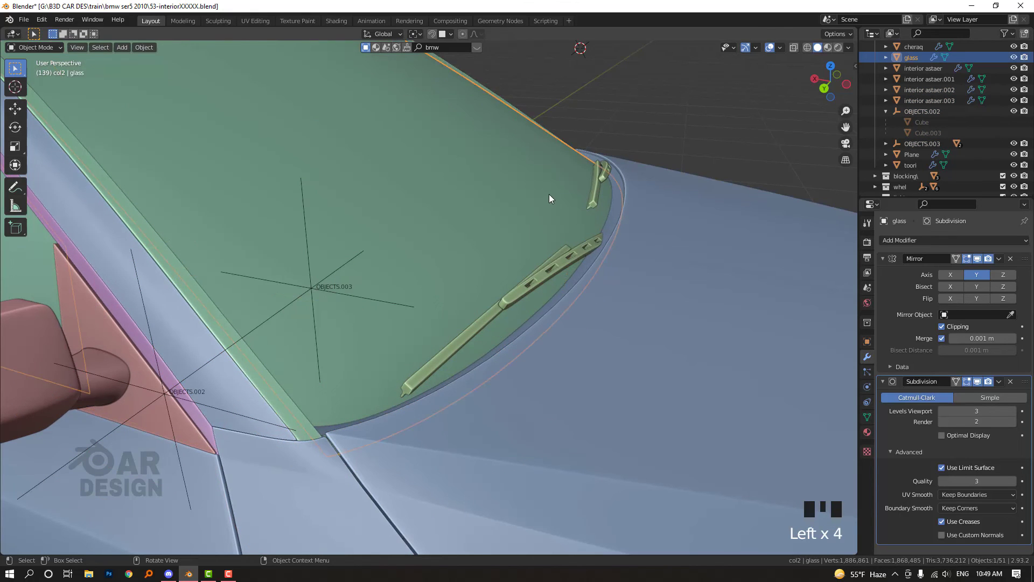
key(h)
click(562, 245)
middle_drag(588, 247, 466, 285)
scroll(444, 319, down, 3)
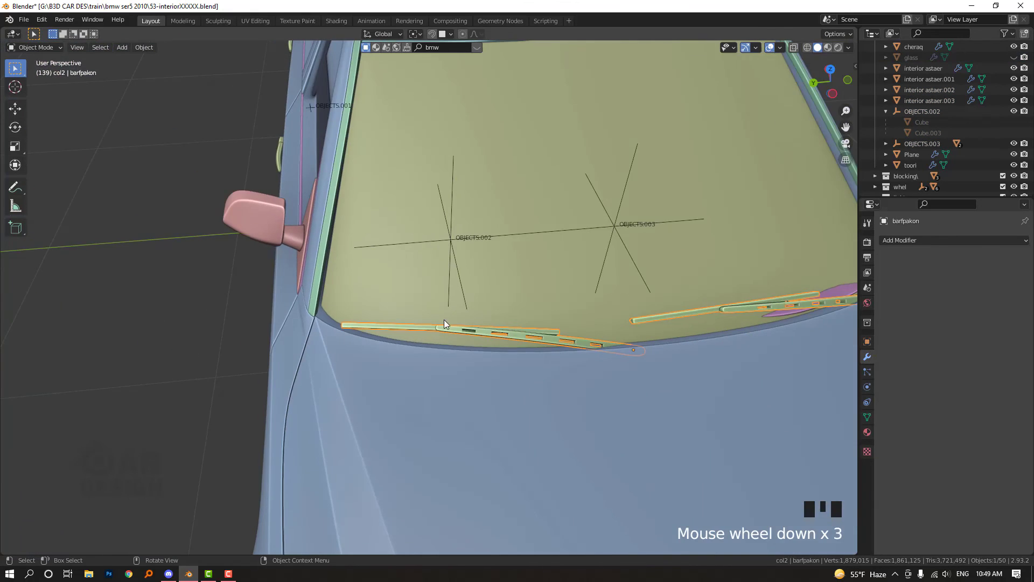
middle_drag(444, 319, 570, 263)
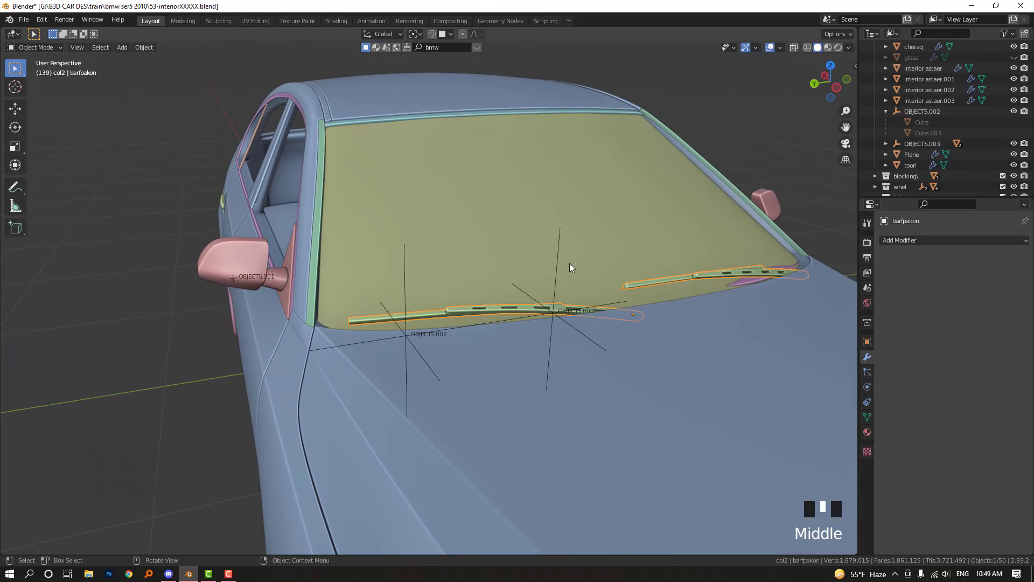
Circle-select windshield body.010's lower-left vertex to refine its fit in the window opening.
click(539, 254)
key(Tab)
middle_drag(416, 318, 397, 397)
key(alt+z)
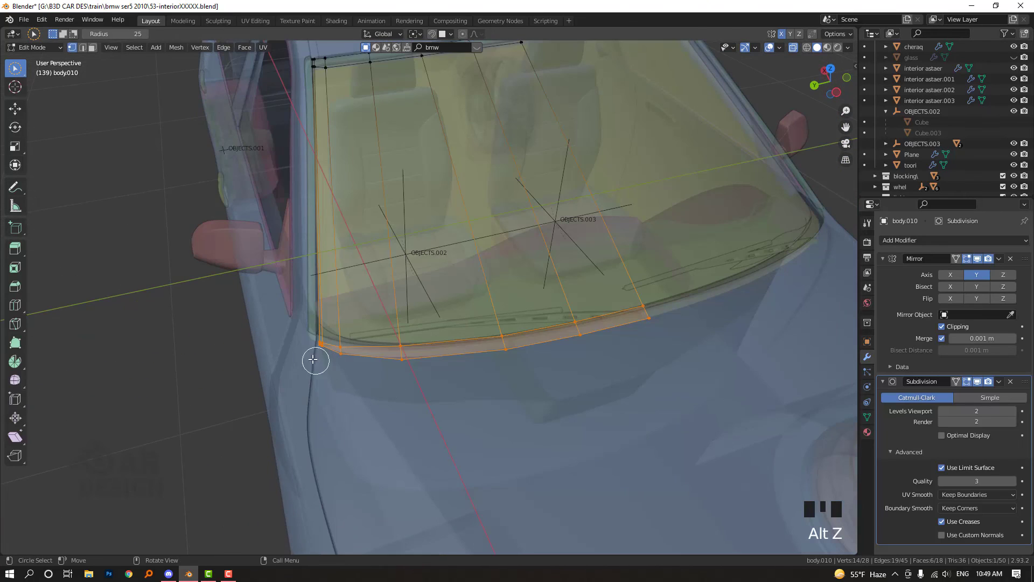
key(c)
click(317, 344)
key(alt+z)
scroll(382, 316, down, 2)
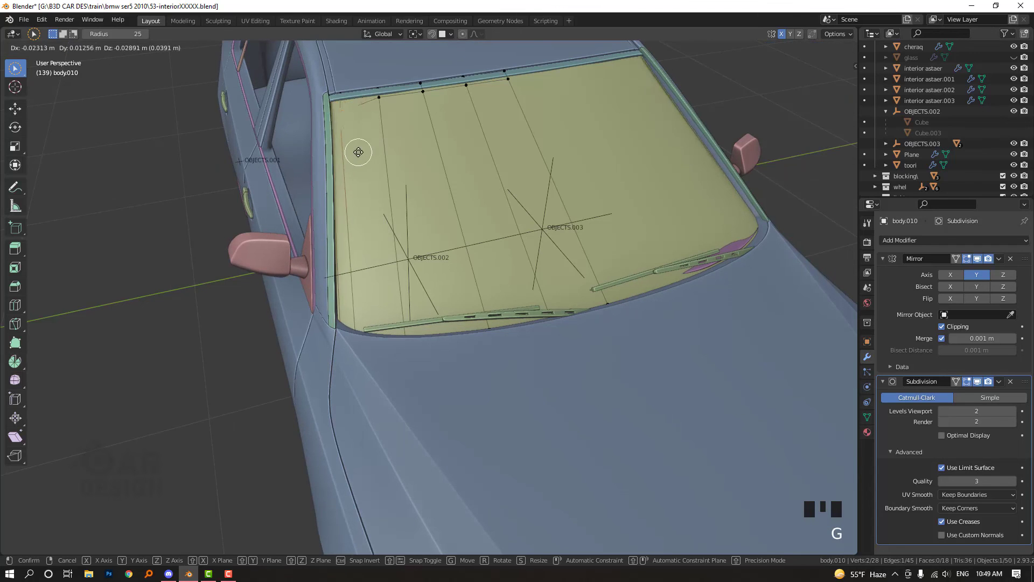
key(Tab)
middle_drag(503, 220, 547, 194)
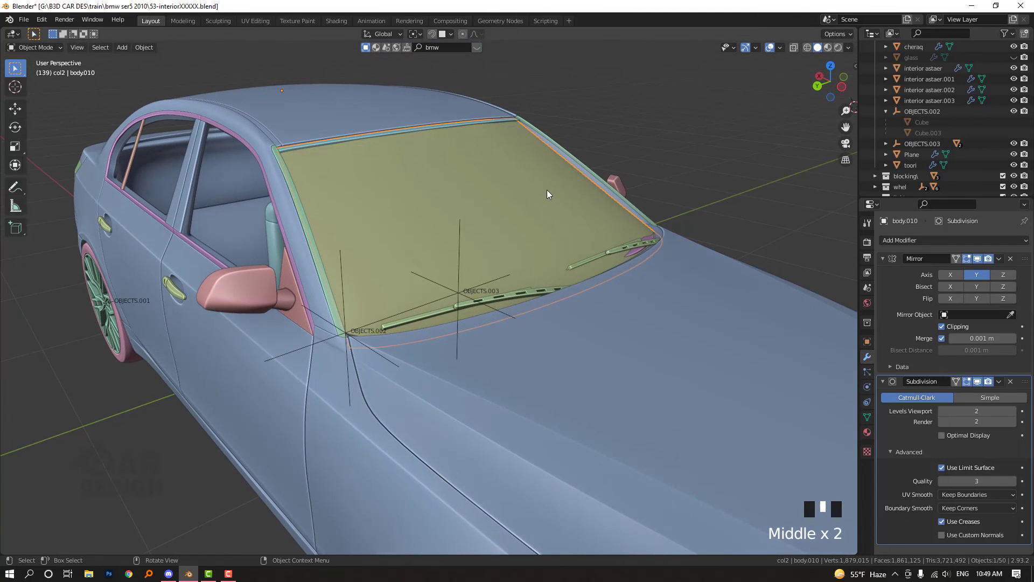